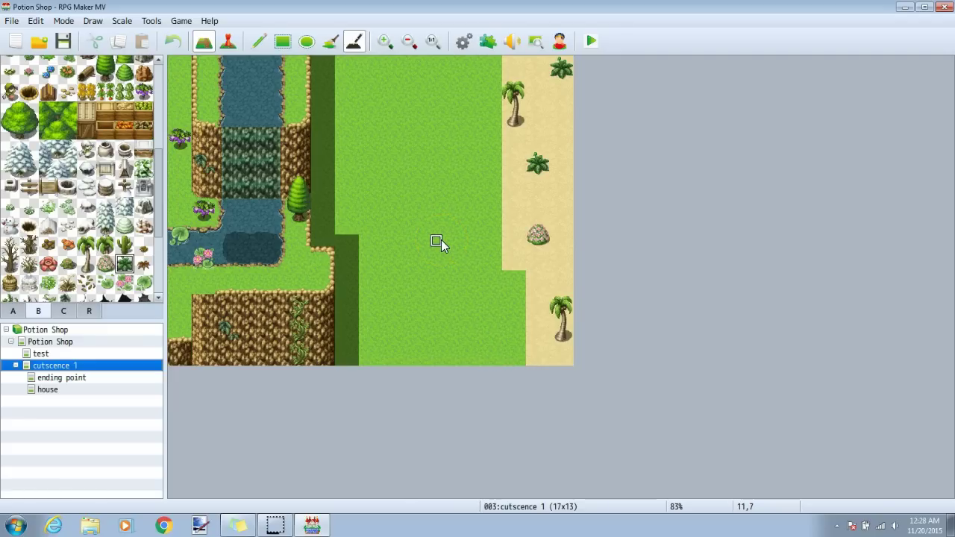
# Place an event named Hayley with the hayley walk sprite on grass tile 9,6
pyautogui.click(226, 43)
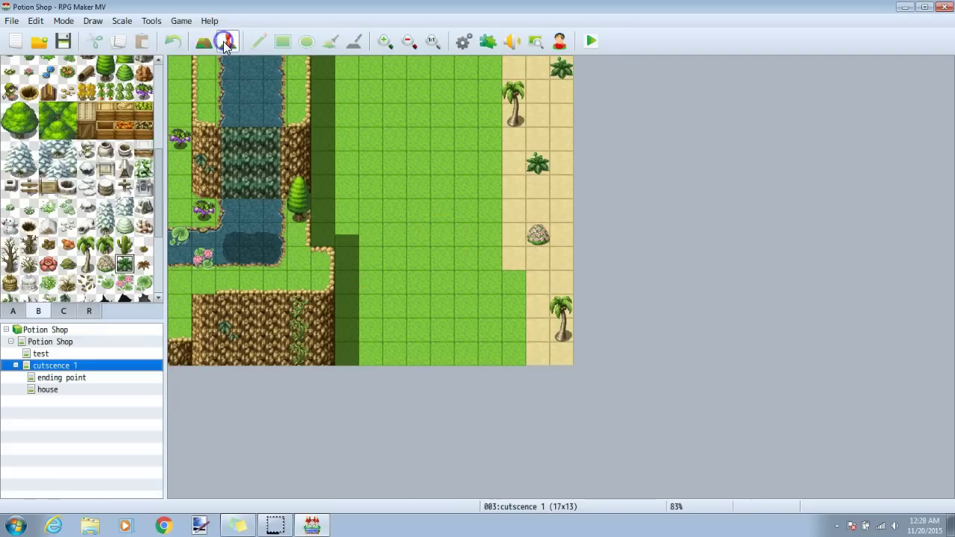
pyautogui.doubleClick(396, 216)
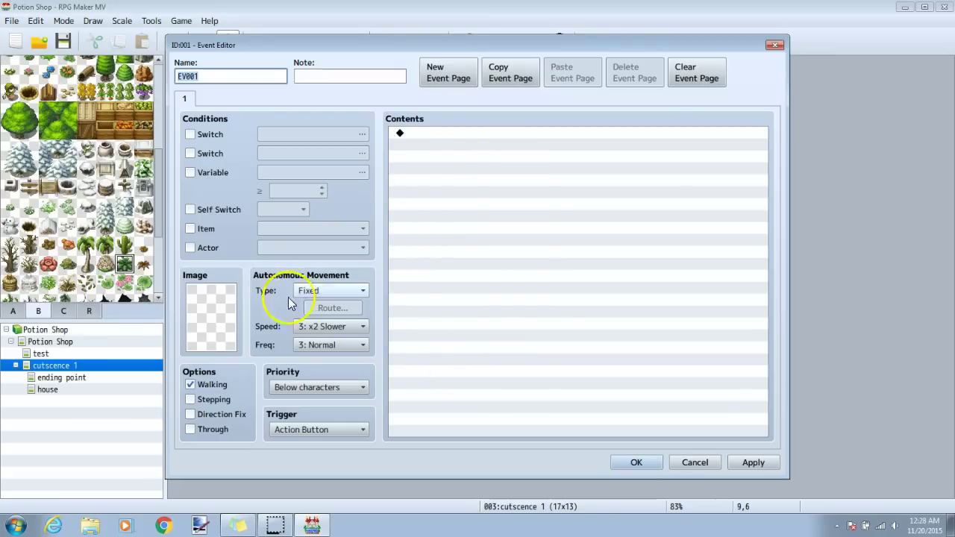
pyautogui.doubleClick(207, 315)
pyautogui.click(296, 189)
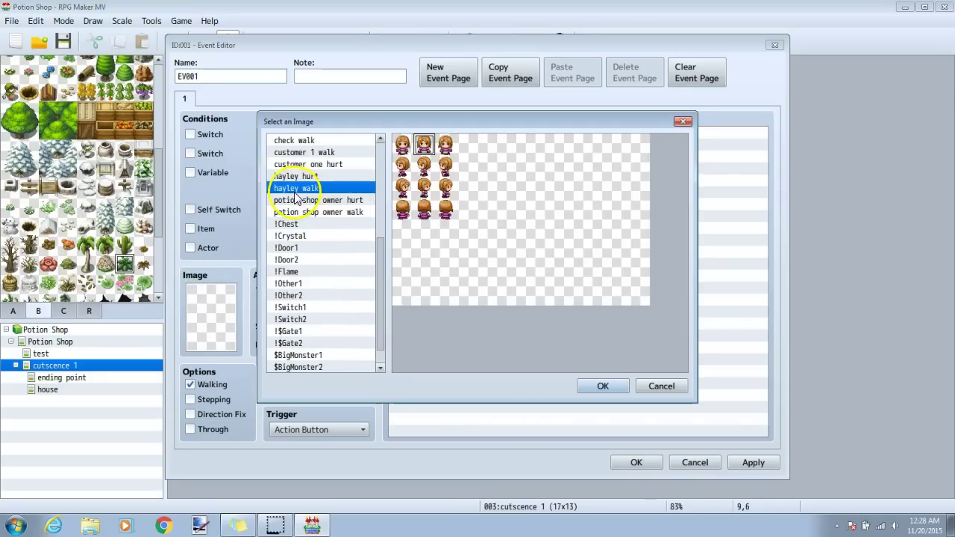
pyautogui.click(602, 386)
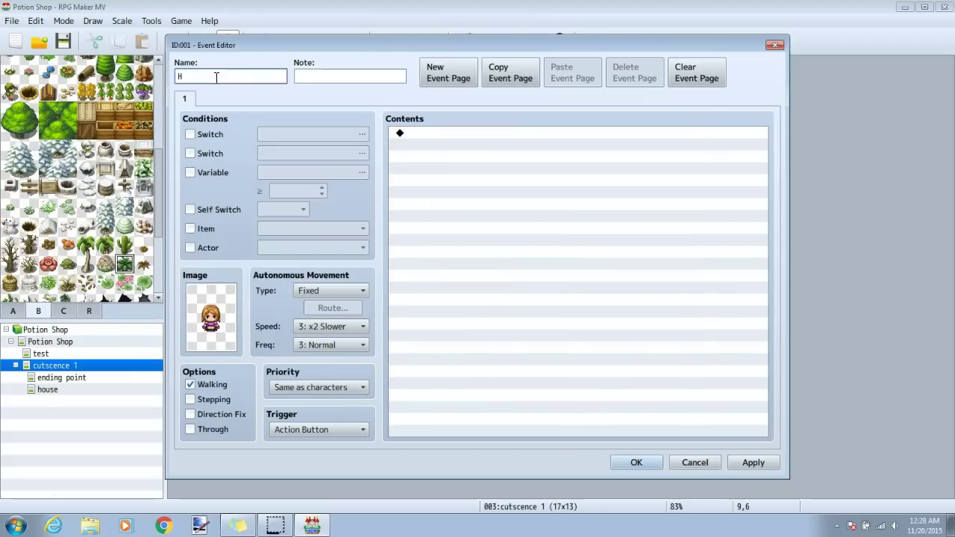
pyautogui.click(227, 76)
pyautogui.write('Hayley')
pyautogui.click(754, 463)
pyautogui.click(636, 463)
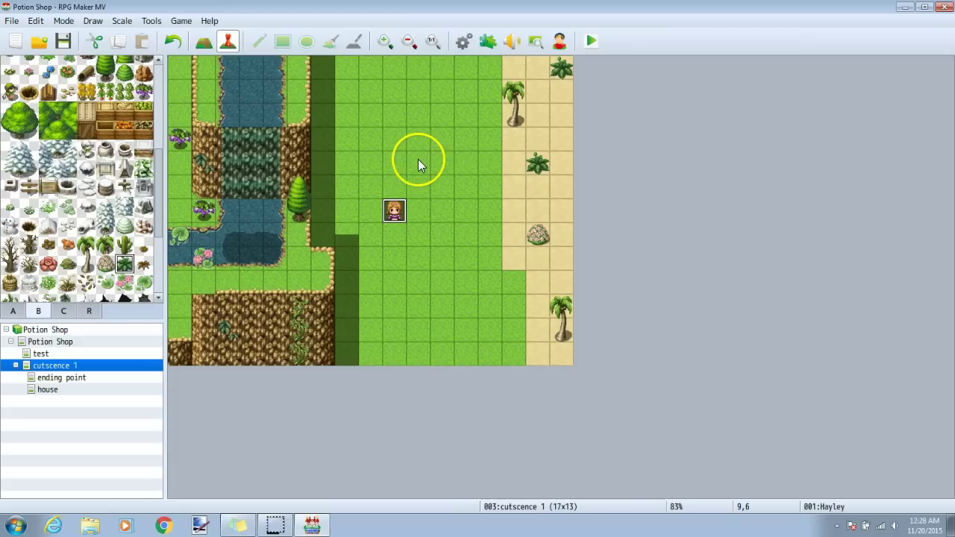
# Create an event at top-row tile 9,0 using the second check walk character sprite
pyautogui.doubleClick(396, 67)
pyautogui.doubleClick(214, 317)
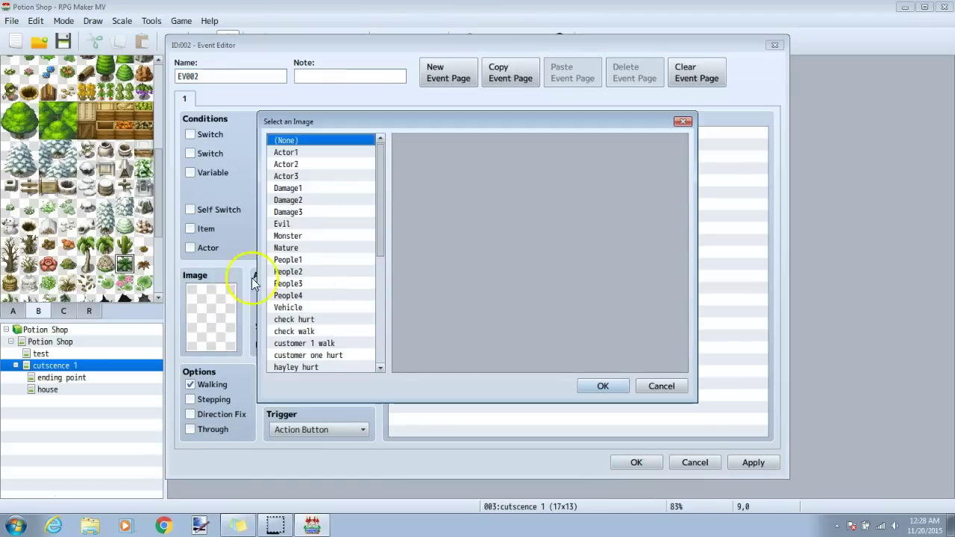
pyautogui.scroll(-3, 314, 299)
pyautogui.click(294, 272)
pyautogui.click(430, 153)
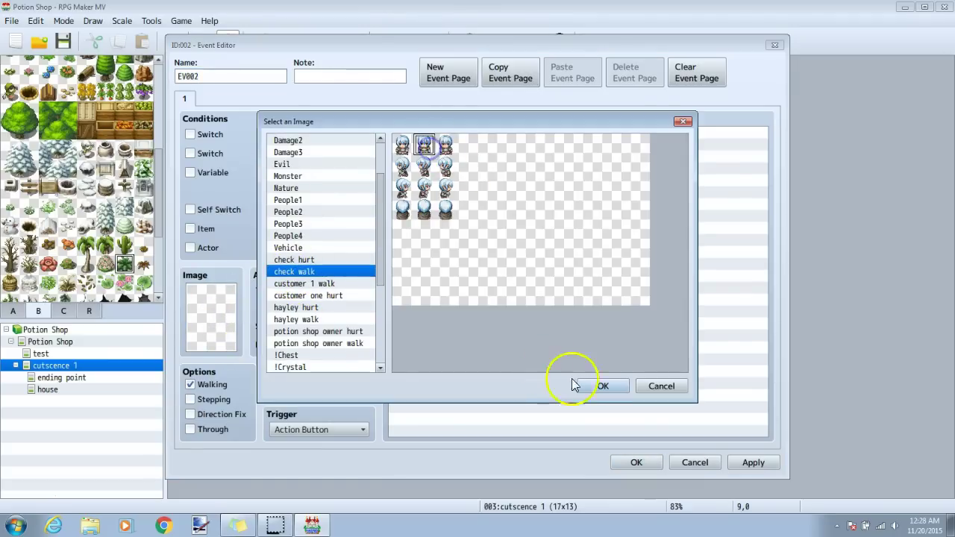
pyautogui.click(602, 386)
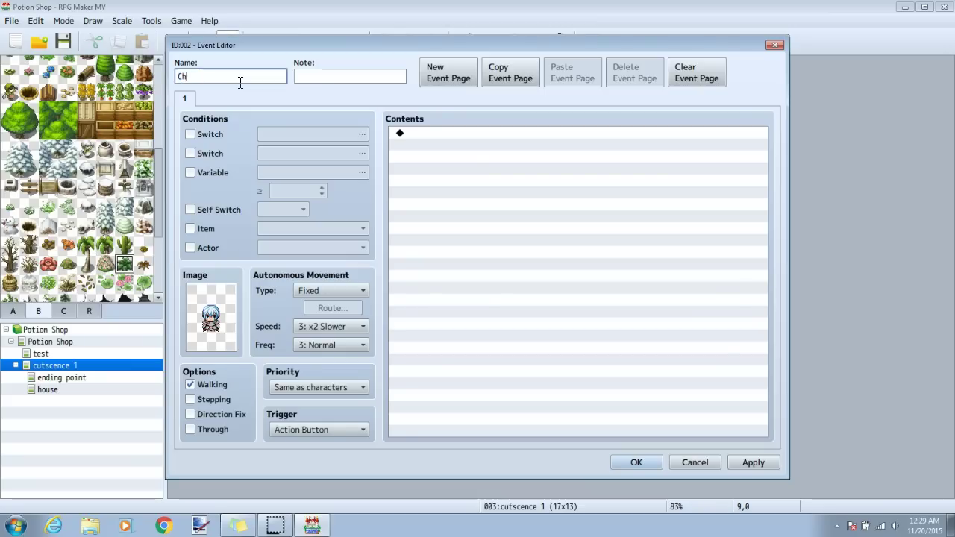
pyautogui.click(752, 460)
pyautogui.click(640, 461)
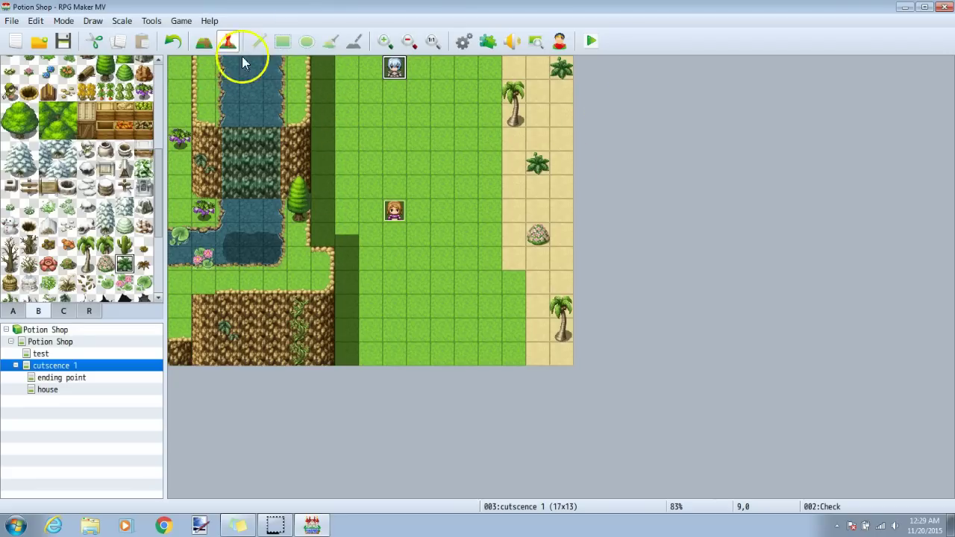
# Create a new event at tile 1,0 with its trigger set to Autorun
pyautogui.doubleClick(213, 66)
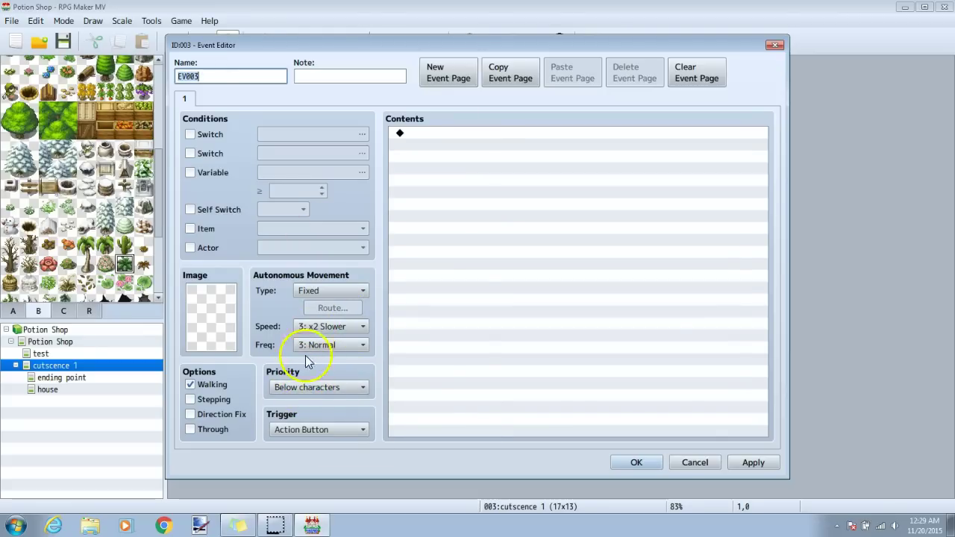
pyautogui.click(313, 427)
pyautogui.click(317, 485)
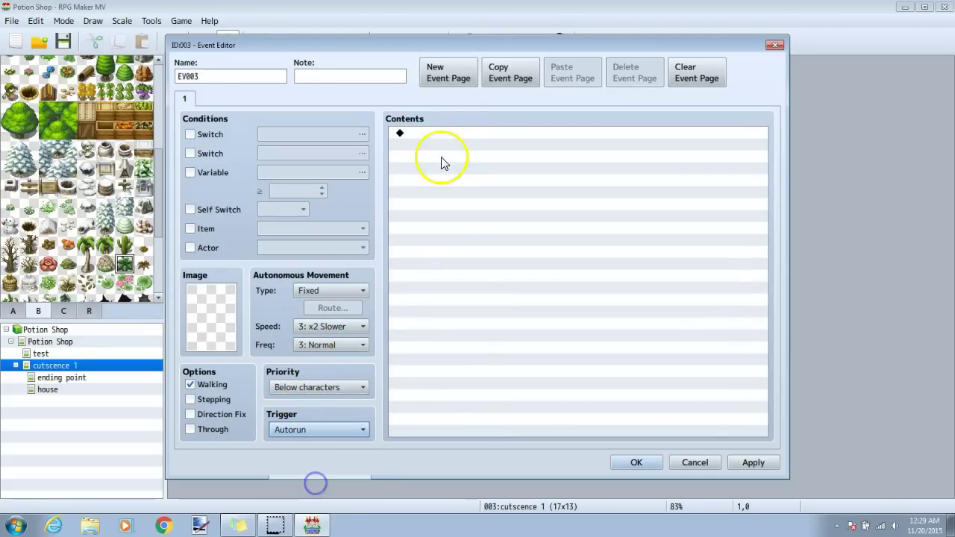
# Add a Set Movement Route for Check with Transparent ON
pyautogui.doubleClick(440, 134)
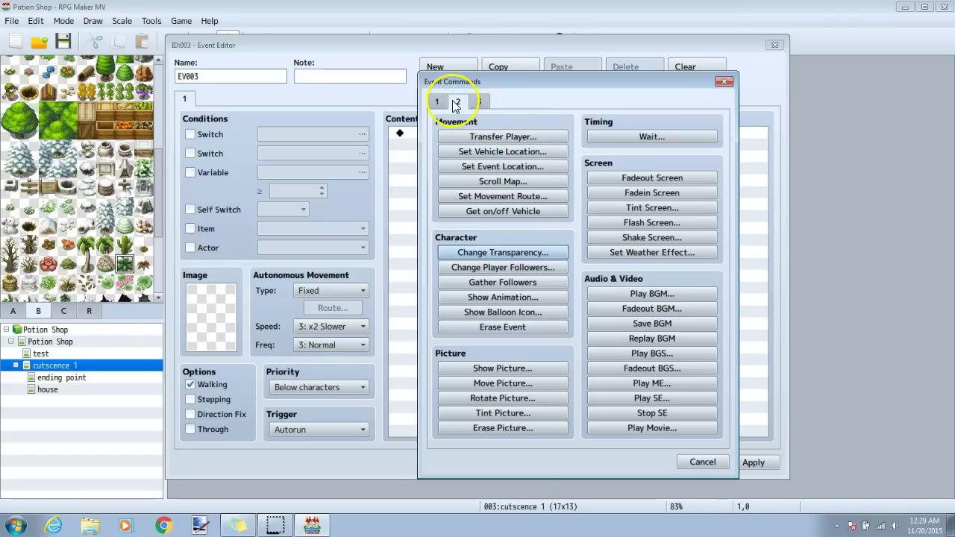
pyautogui.click(499, 196)
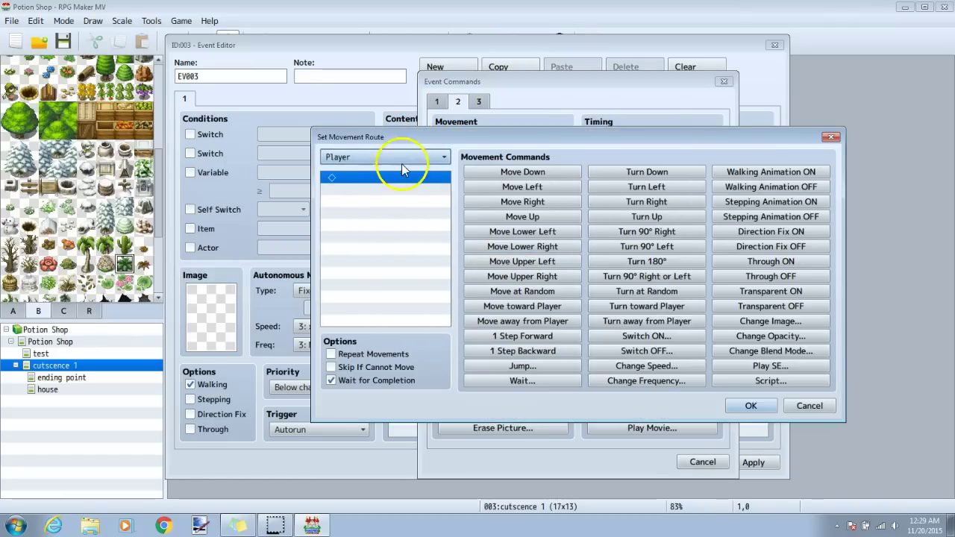
pyautogui.click(390, 158)
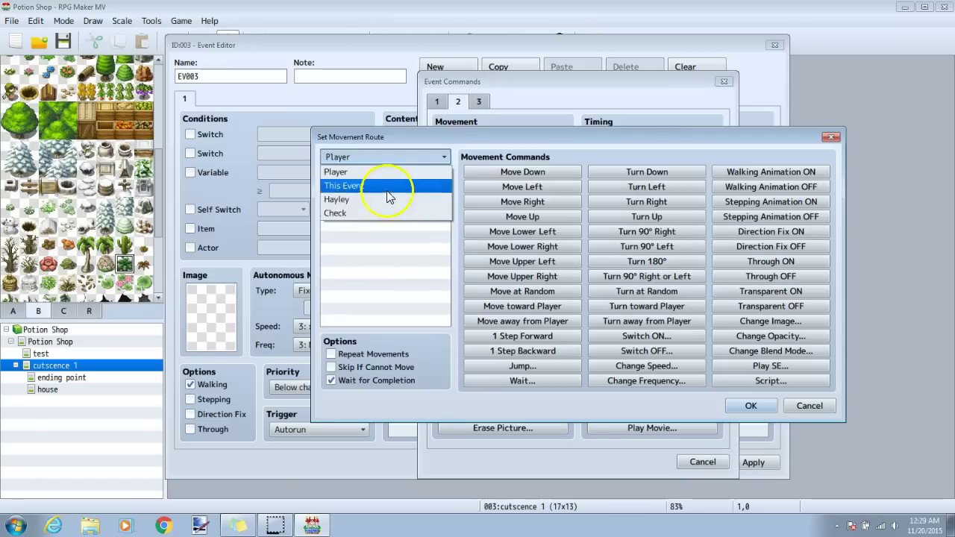
pyautogui.click(384, 213)
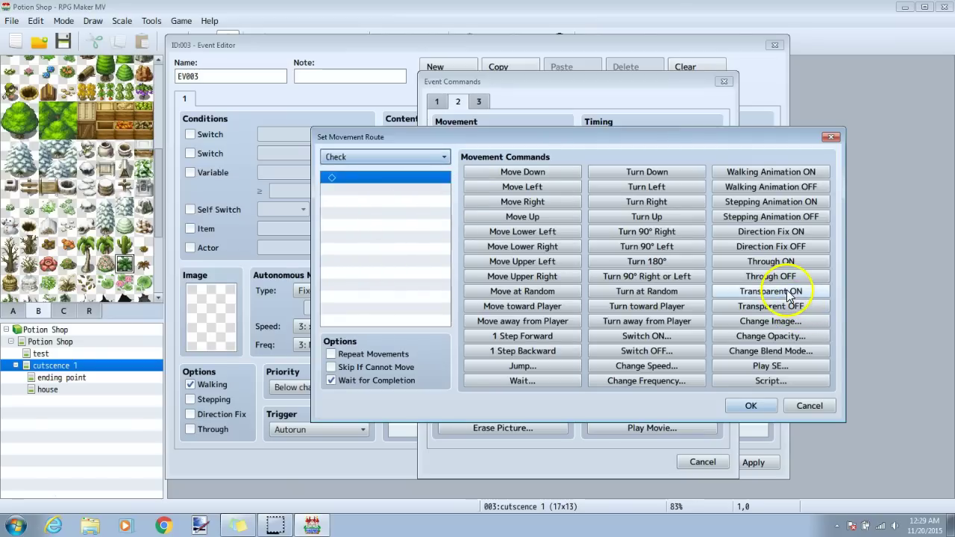
pyautogui.click(776, 291)
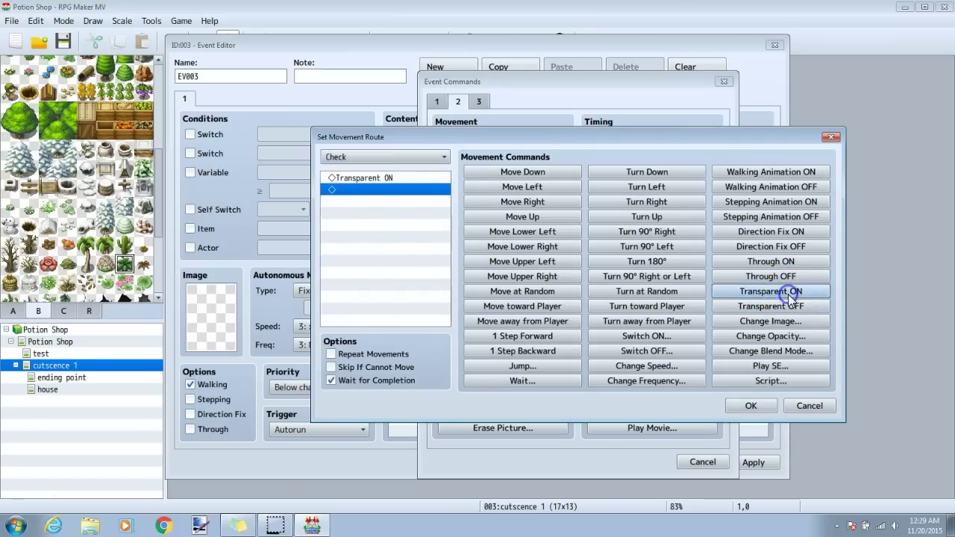
pyautogui.click(746, 408)
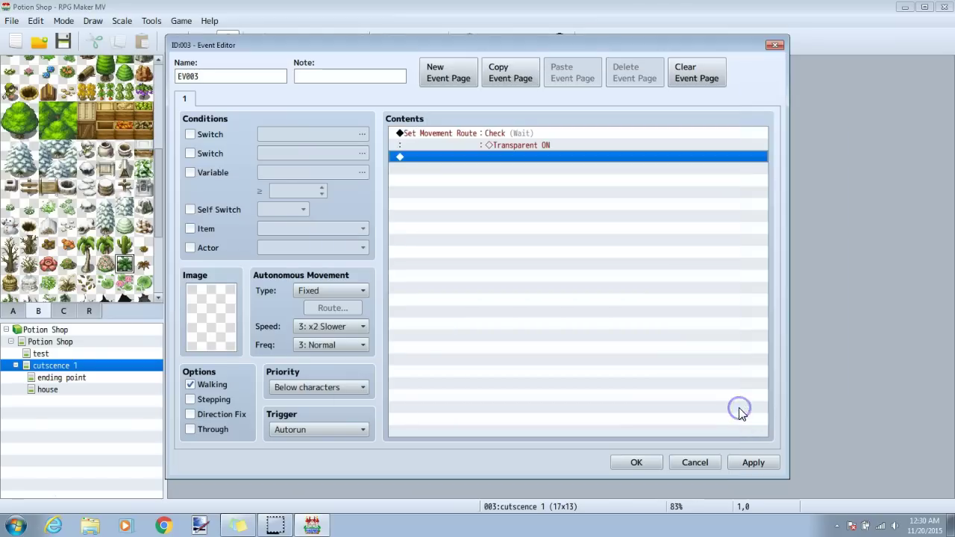
# Add a Show Text with the hayley face saying "where am i?"
pyautogui.doubleClick(433, 157)
pyautogui.click(437, 101)
pyautogui.click(464, 137)
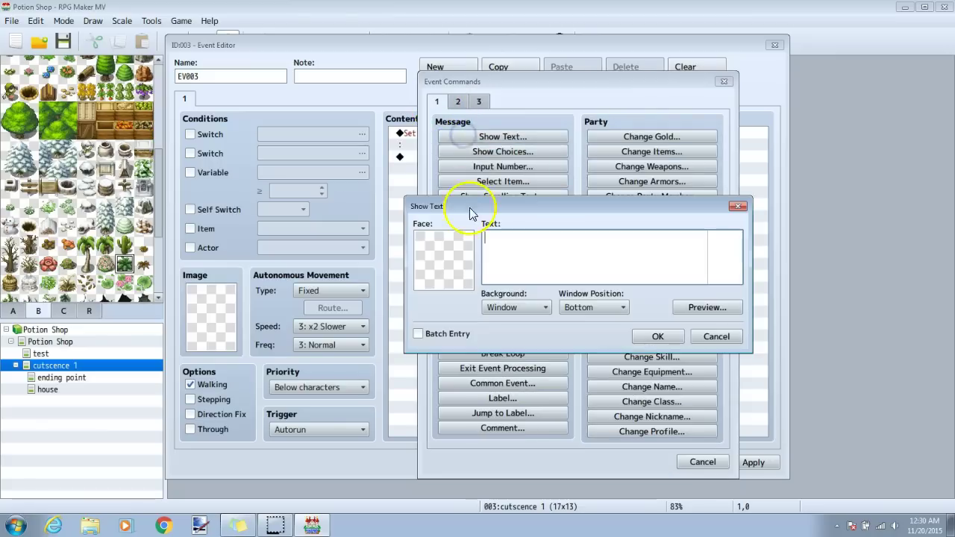
pyautogui.doubleClick(438, 241)
pyautogui.click(417, 301)
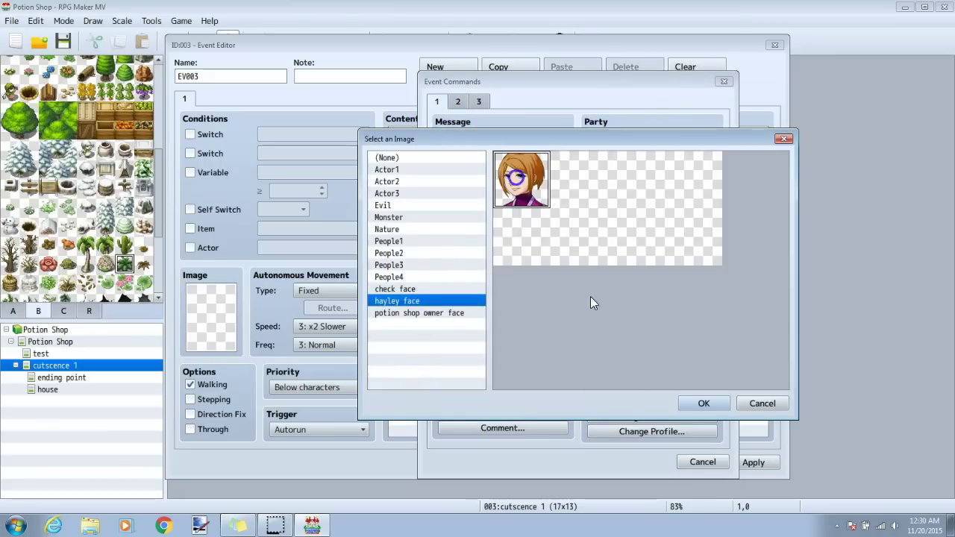
pyautogui.click(704, 403)
pyautogui.click(517, 254)
pyautogui.write('W')
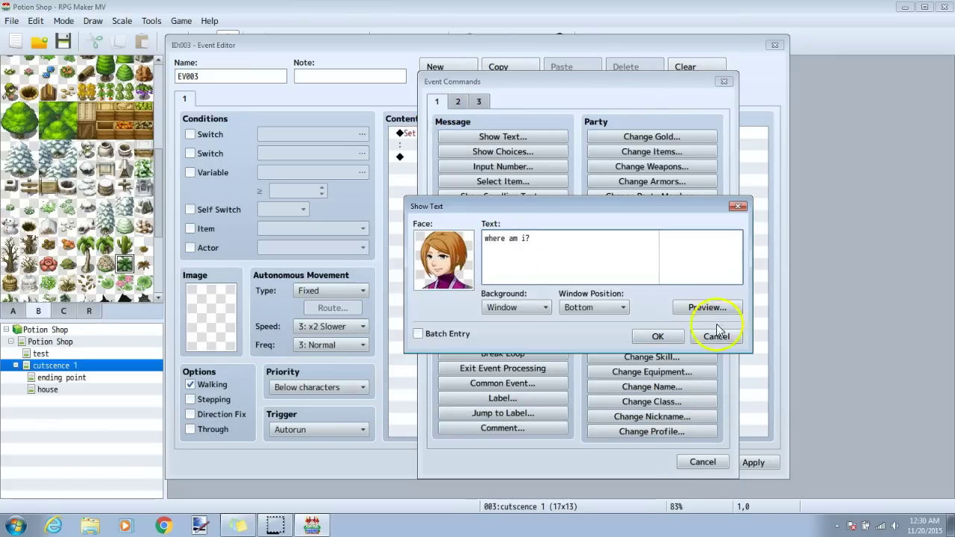
pyautogui.click(675, 336)
# Start a Check movement route with Transparent OFF followed by five Move Down steps
pyautogui.doubleClick(491, 182)
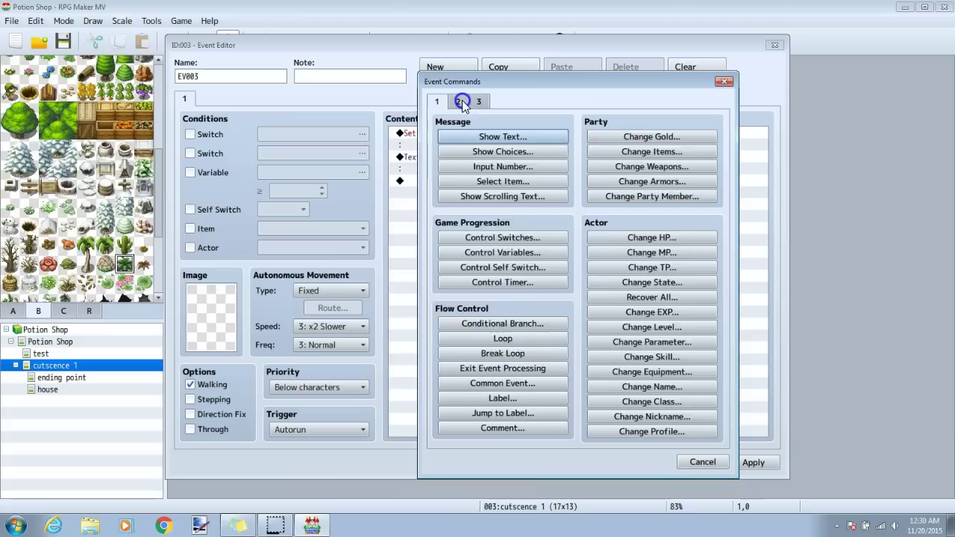
pyautogui.click(460, 101)
pyautogui.click(473, 195)
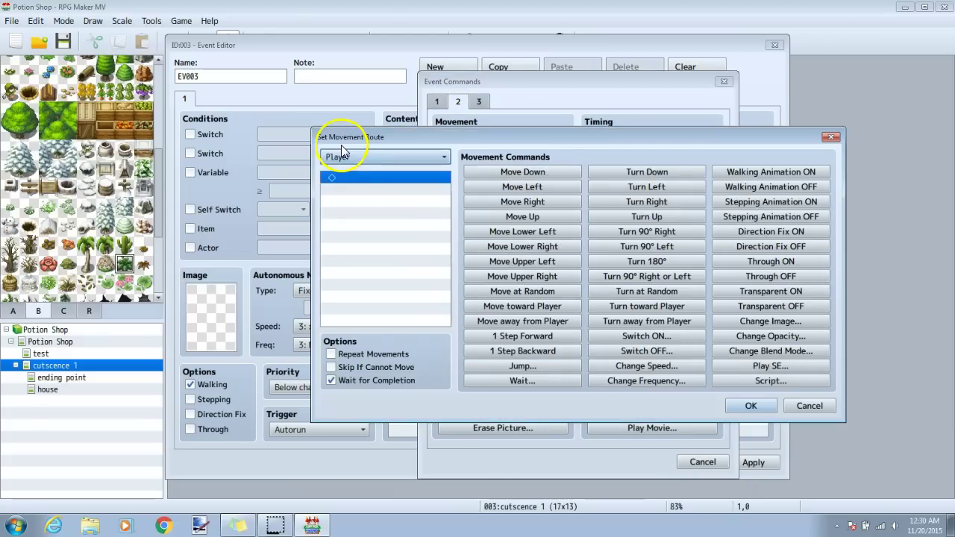
pyautogui.click(347, 156)
pyautogui.click(361, 214)
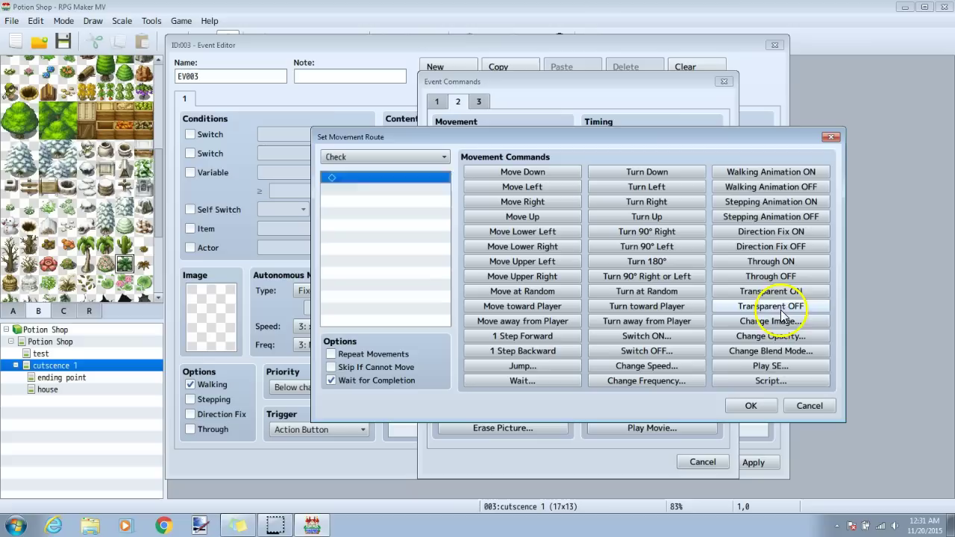
pyautogui.click(776, 306)
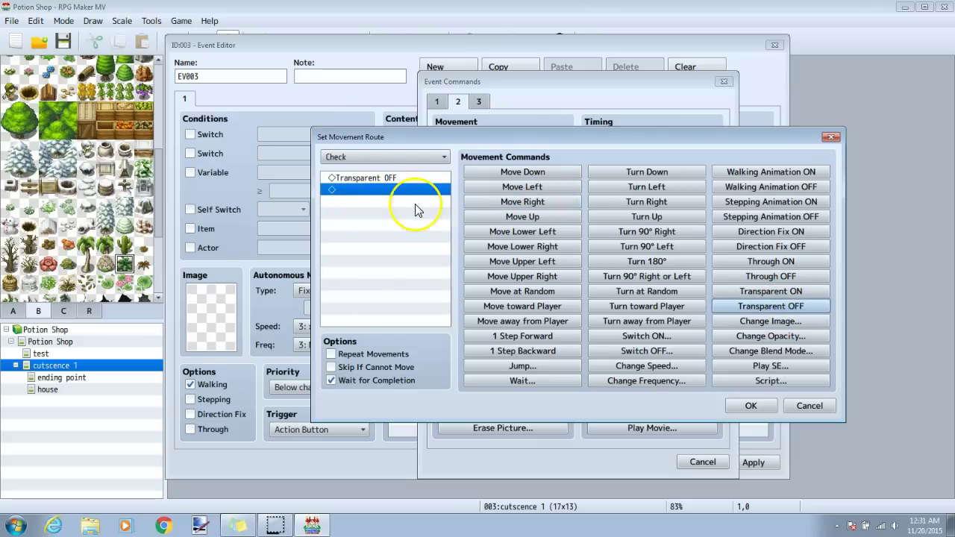
pyautogui.click(505, 175)
pyautogui.click(505, 175)
pyautogui.click(505, 174)
pyautogui.click(505, 175)
pyautogui.click(505, 175)
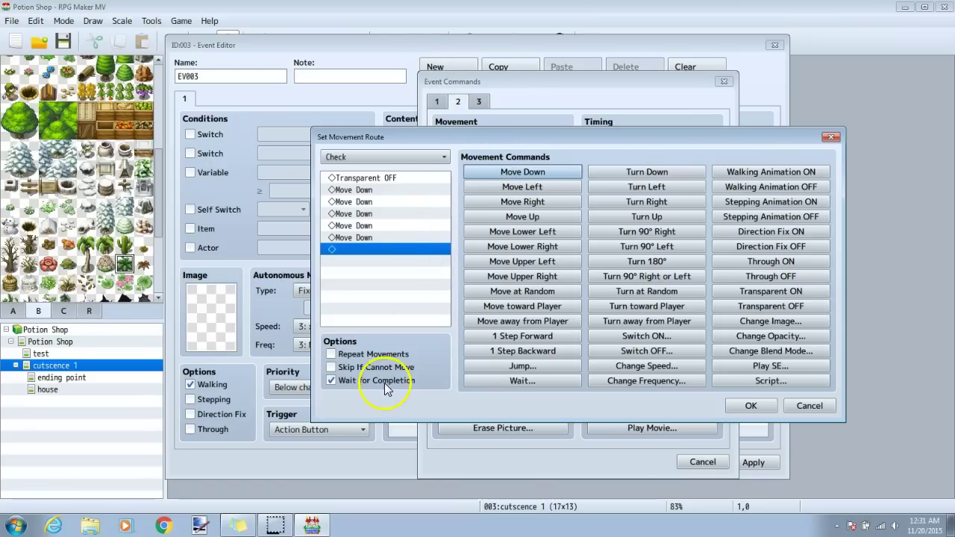
# Confirm Check's walk-down route and begin a new Show Text for the Check–Hayley exchange
pyautogui.click(751, 405)
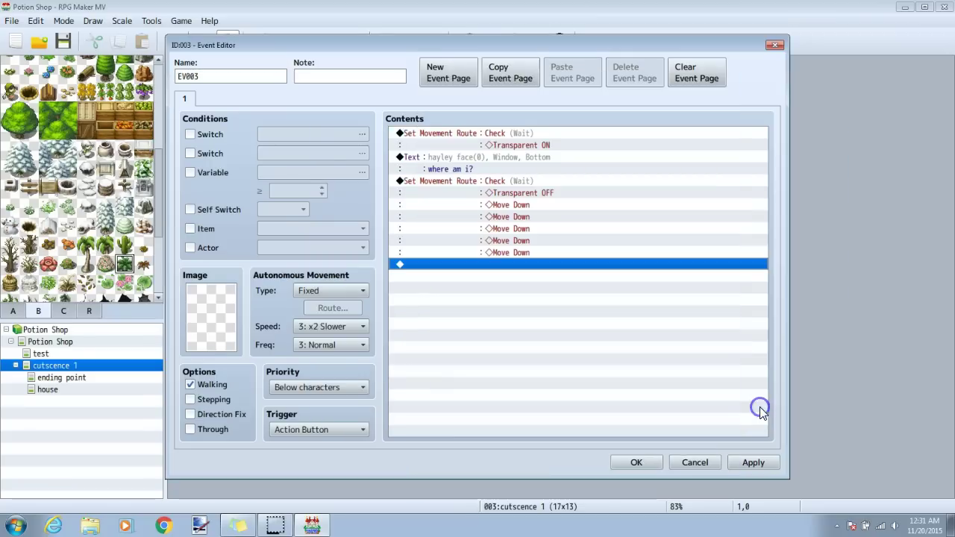
pyautogui.moveTo(388, 44); pyautogui.dragTo(718, 12)
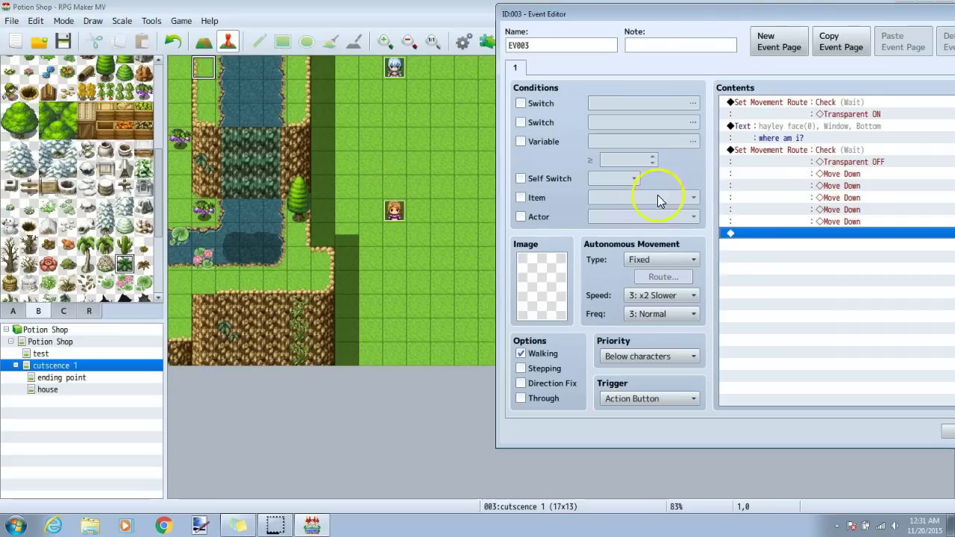
pyautogui.moveTo(802, 14); pyautogui.dragTo(748, 21)
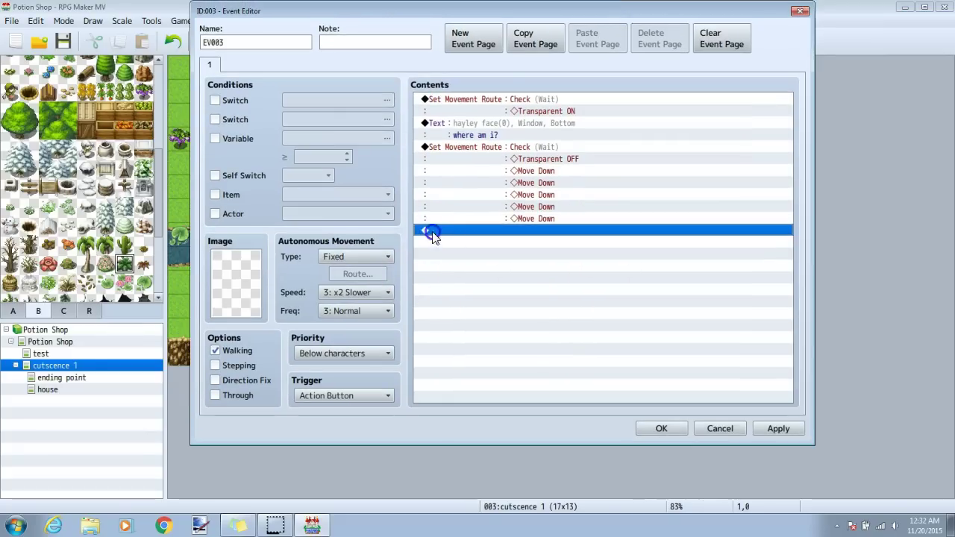
pyautogui.doubleClick(432, 230)
pyautogui.click(471, 67)
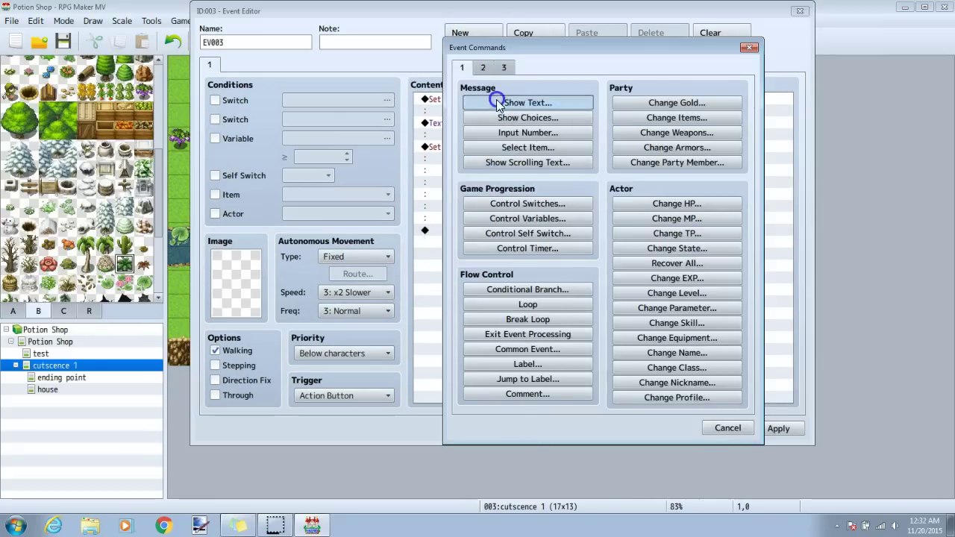
pyautogui.click(508, 103)
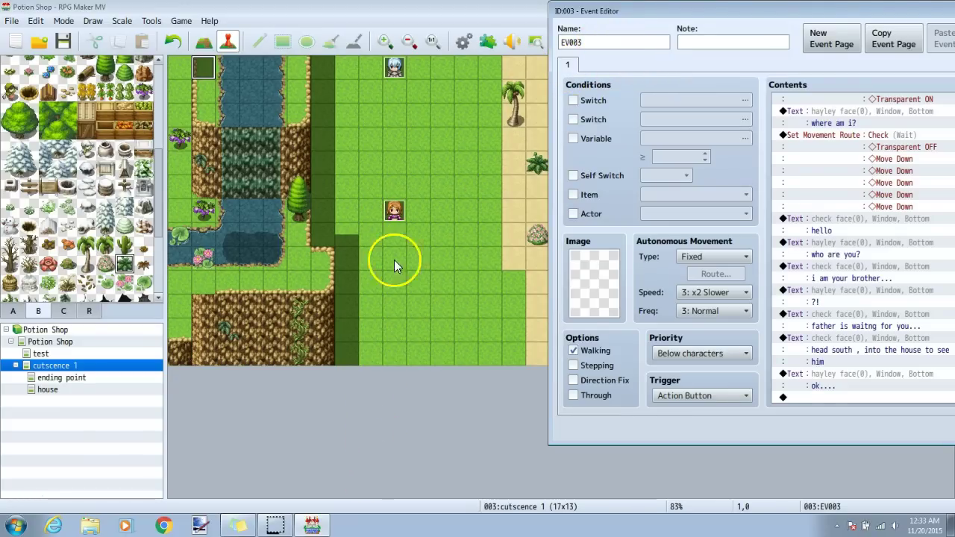
# Add a Hayley movement route of six Move Down steps followed by Transparent ON
pyautogui.moveTo(750, 9); pyautogui.dragTo(386, 9)
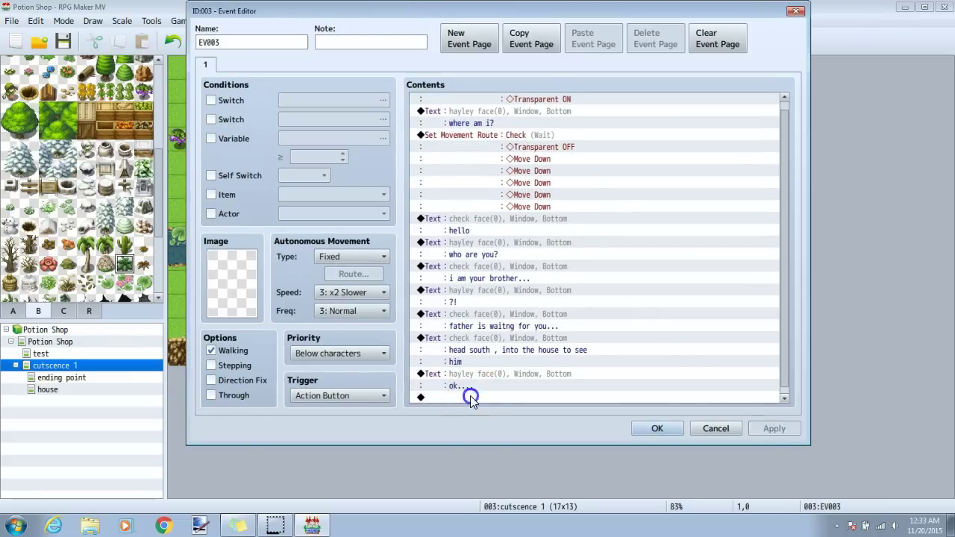
pyautogui.doubleClick(470, 396)
pyautogui.click(479, 67)
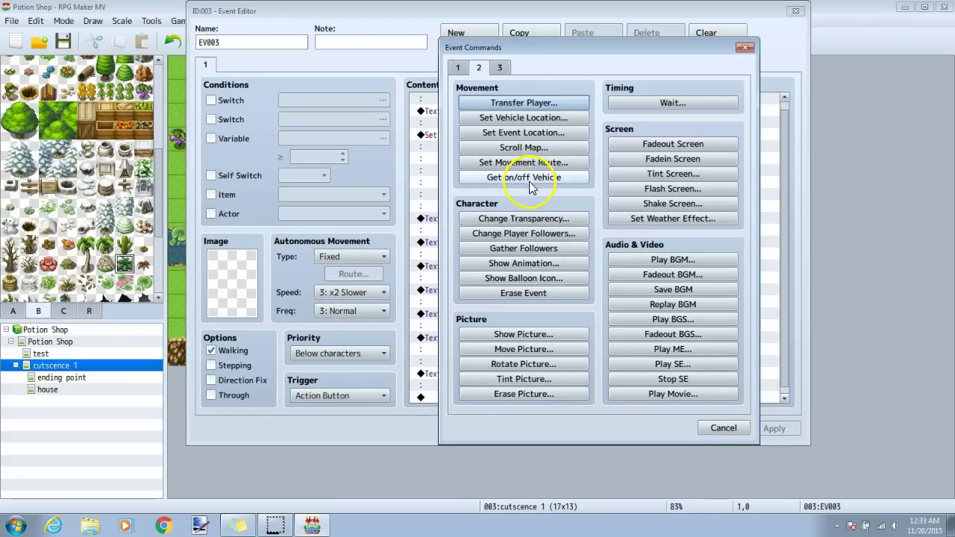
pyautogui.click(534, 163)
pyautogui.click(403, 123)
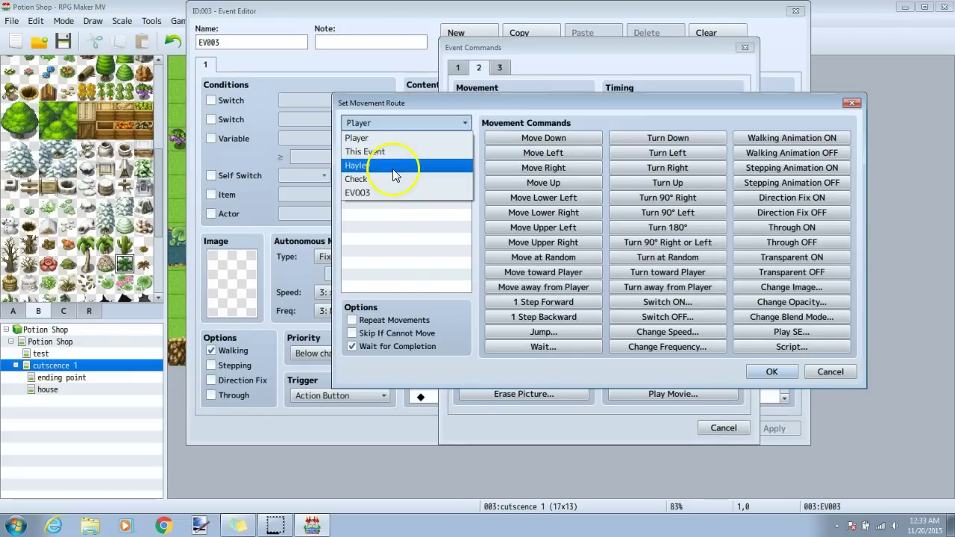
pyautogui.click(394, 167)
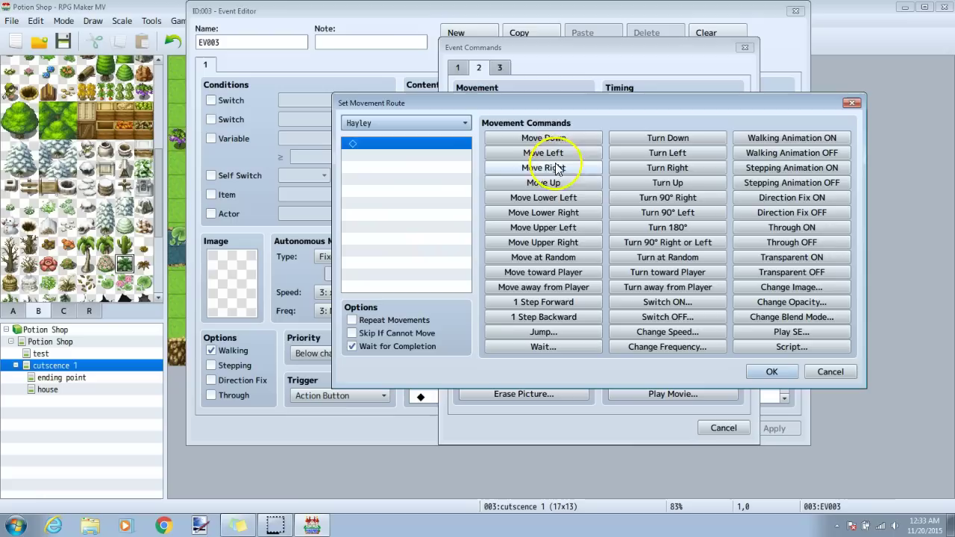
pyautogui.click(543, 138)
pyautogui.click(543, 137)
pyautogui.click(543, 138)
pyautogui.click(543, 138)
pyautogui.click(543, 137)
pyautogui.click(543, 137)
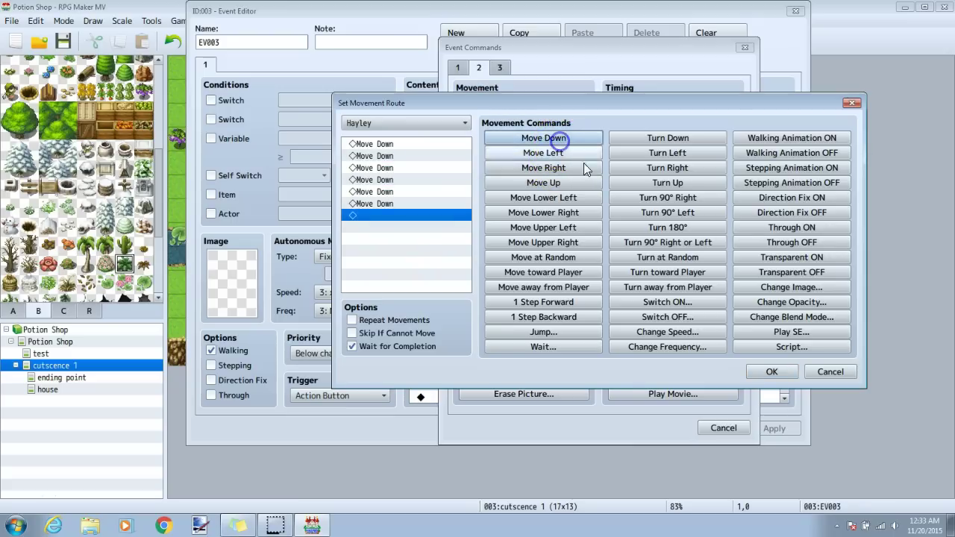
pyautogui.click(798, 257)
pyautogui.click(773, 370)
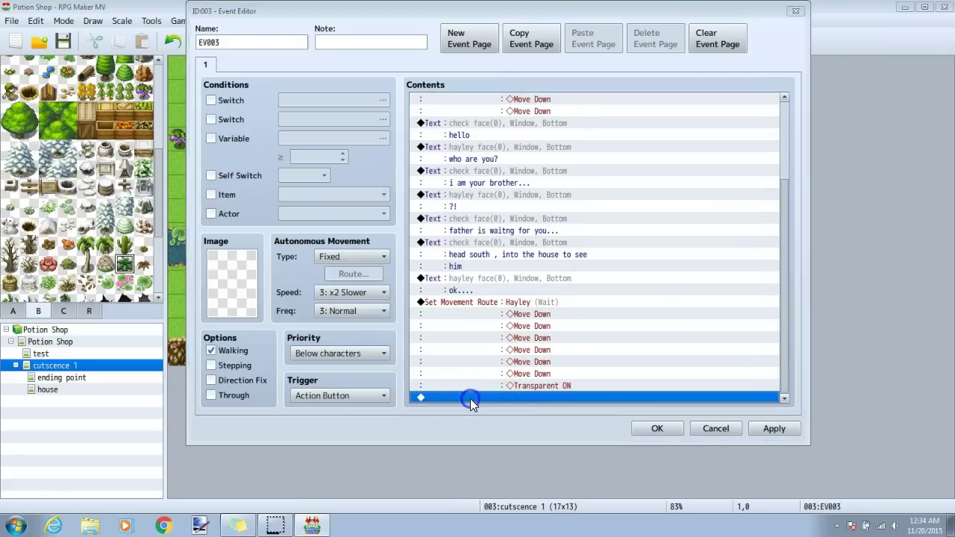
# Add a Tint Screen to black (-255,-255,-255,0) over 60 frames
pyautogui.doubleClick(477, 398)
pyautogui.click(659, 179)
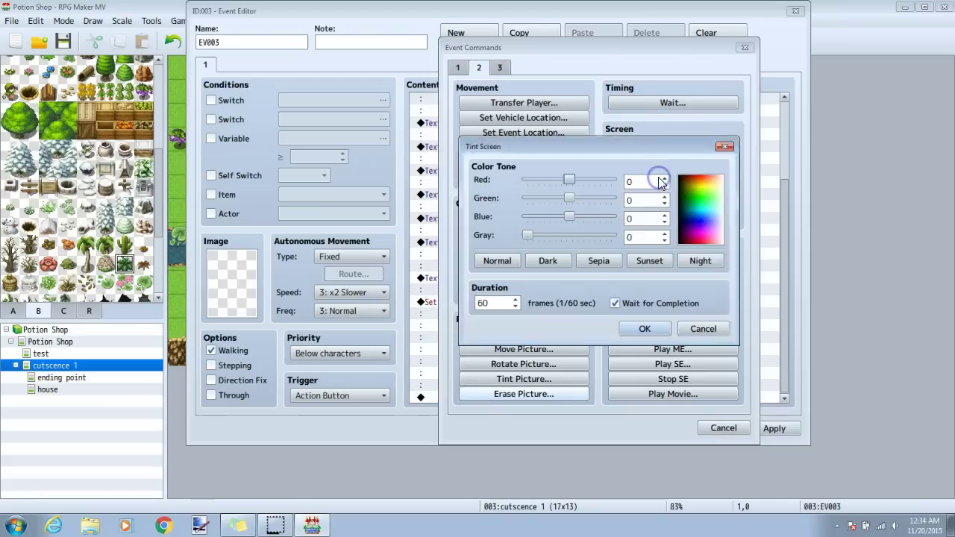
pyautogui.moveTo(571, 185); pyautogui.dragTo(489, 189)
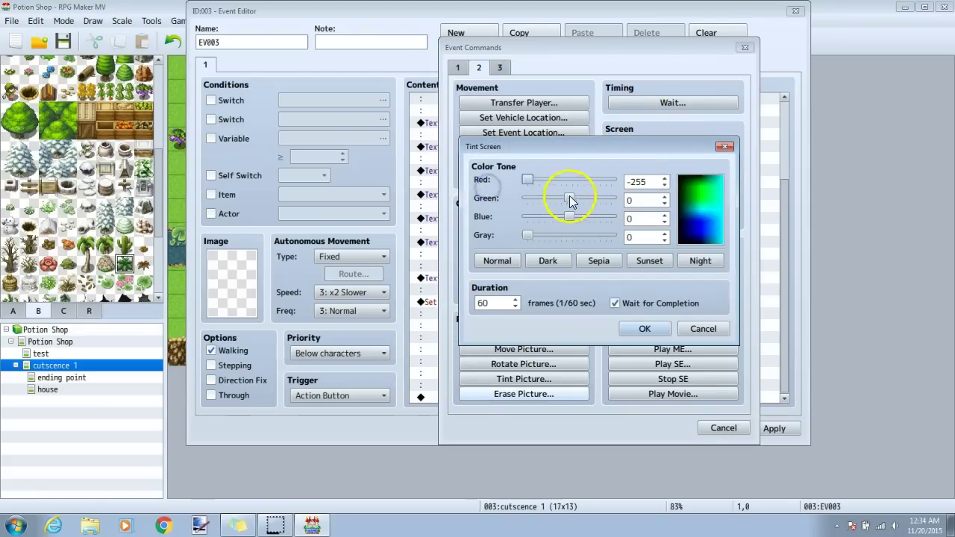
pyautogui.moveTo(569, 198); pyautogui.dragTo(483, 202)
pyautogui.moveTo(570, 216); pyautogui.dragTo(486, 216)
pyautogui.click(633, 328)
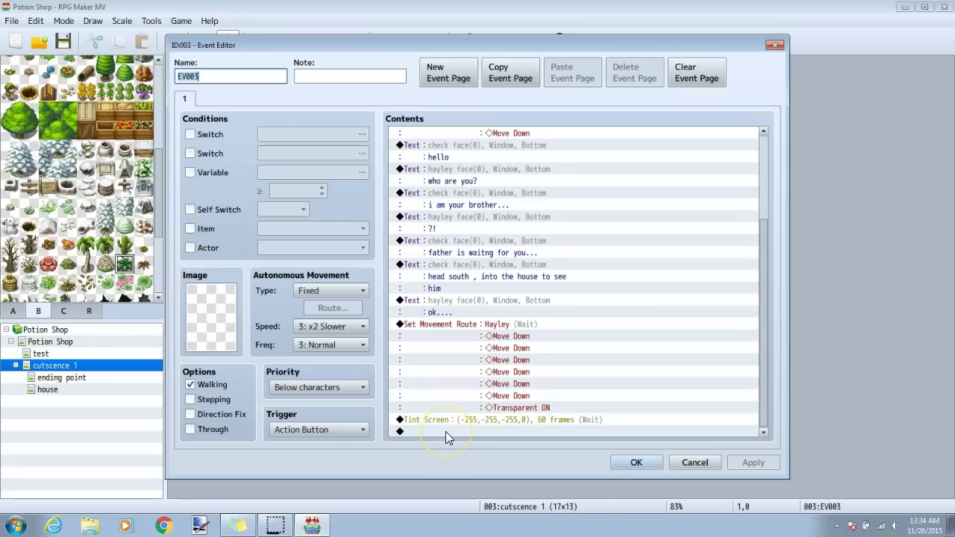
# Add a Transfer Player to the ending point map at (5,0) and save the event
pyautogui.doubleClick(446, 431)
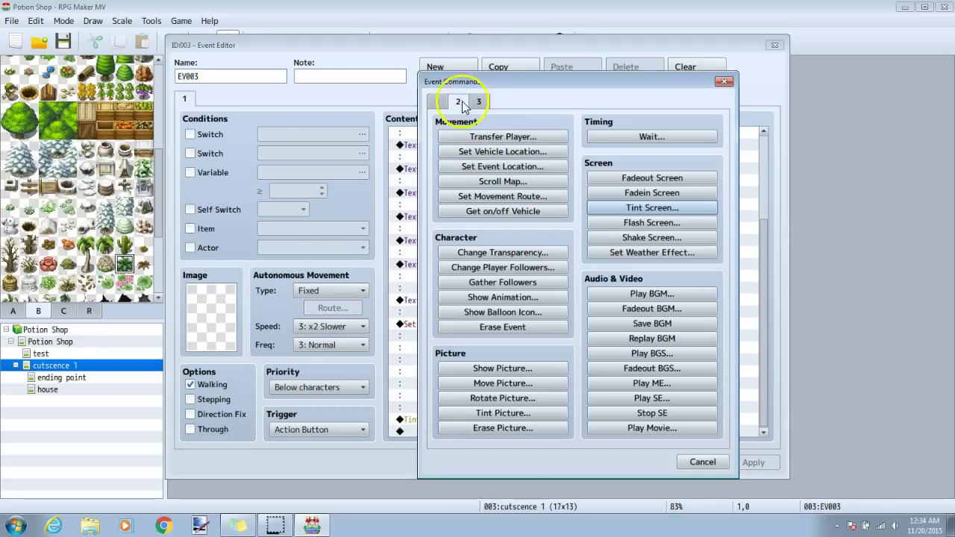
pyautogui.click(485, 132)
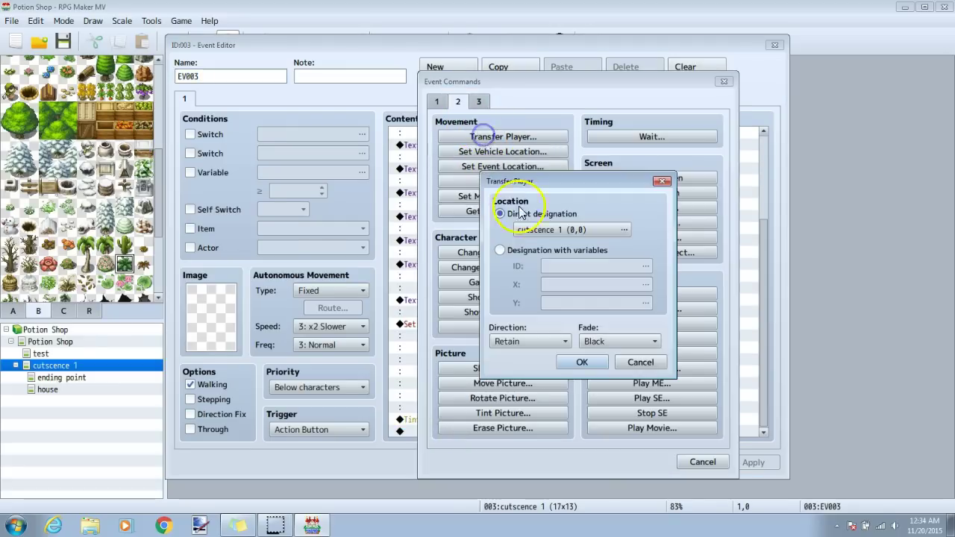
pyautogui.click(534, 232)
pyautogui.click(310, 135)
pyautogui.click(463, 89)
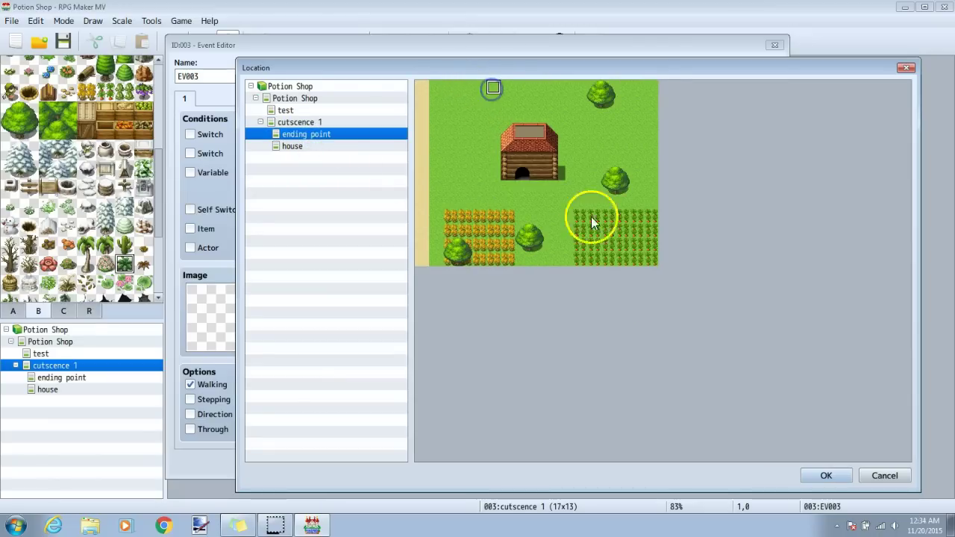
pyautogui.click(826, 475)
pyautogui.click(590, 356)
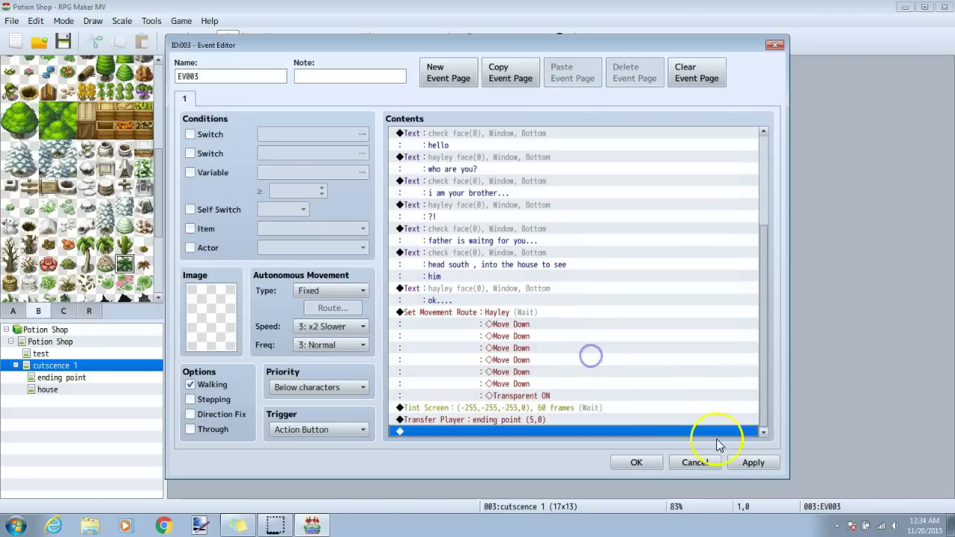
pyautogui.click(752, 463)
pyautogui.click(637, 462)
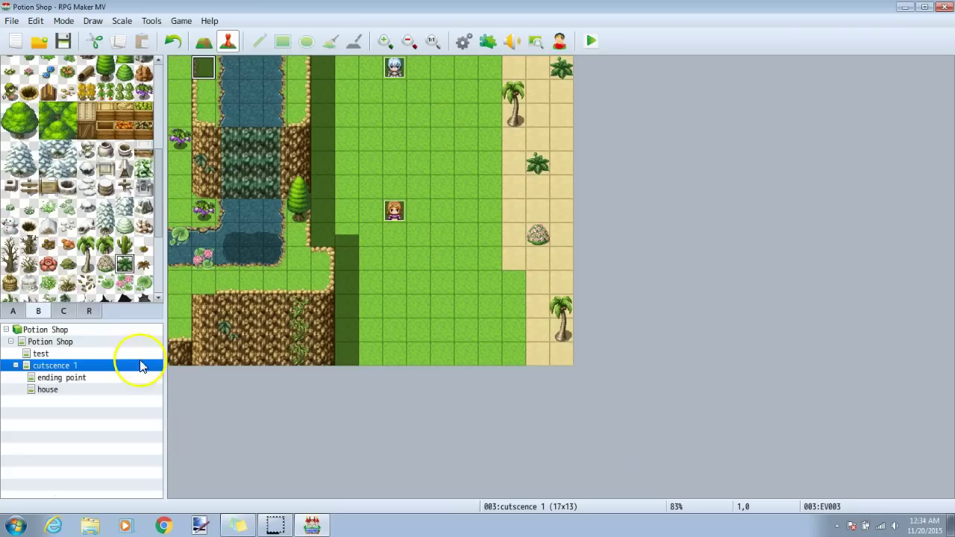
# On the ending point map, create an event at (5,0) with the hayley walk sprite
pyautogui.click(103, 379)
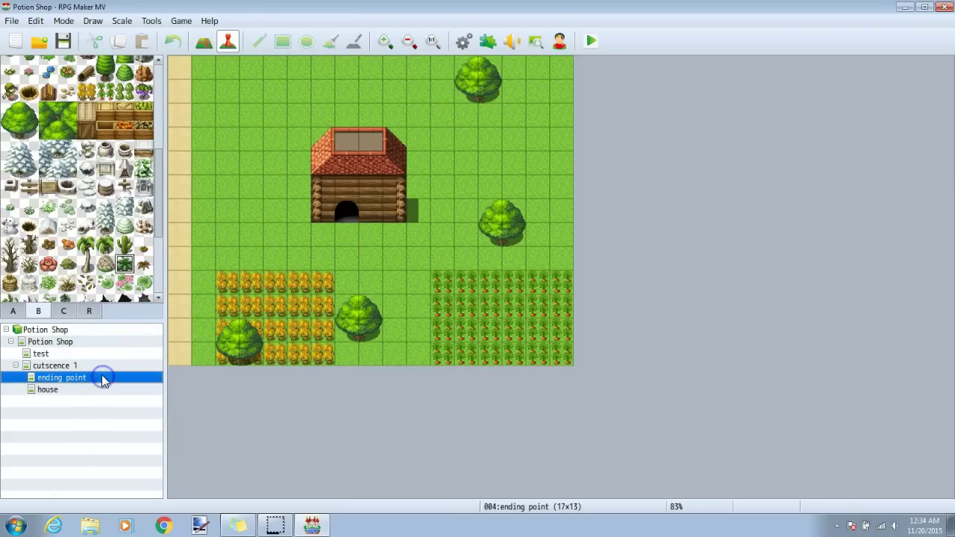
pyautogui.doubleClick(297, 66)
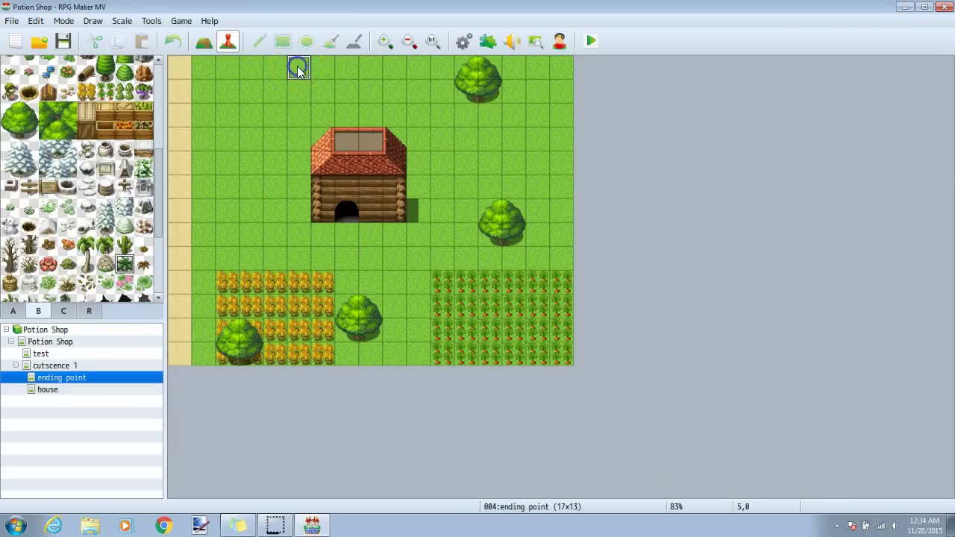
pyautogui.doubleClick(218, 293)
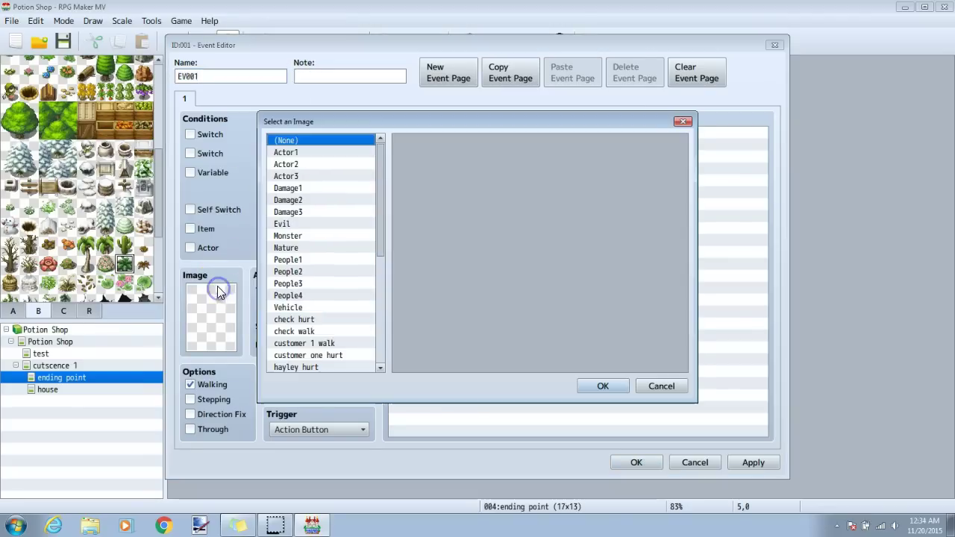
pyautogui.scroll(-4, 329, 272)
pyautogui.click(314, 296)
pyautogui.click(316, 284)
pyautogui.scroll(-2, 315, 284)
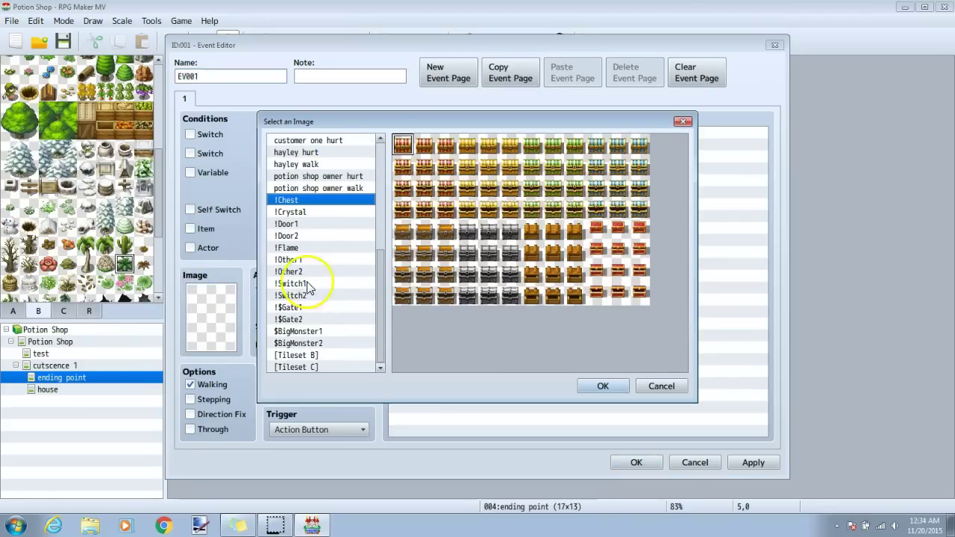
pyautogui.scroll(3, 310, 276)
pyautogui.click(312, 200)
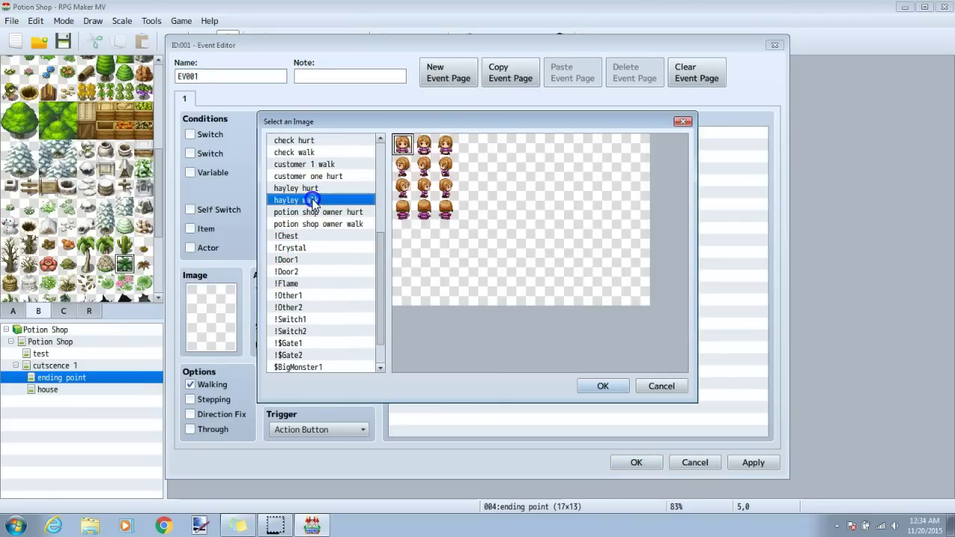
pyautogui.click(590, 379)
pyautogui.doubleClick(214, 72)
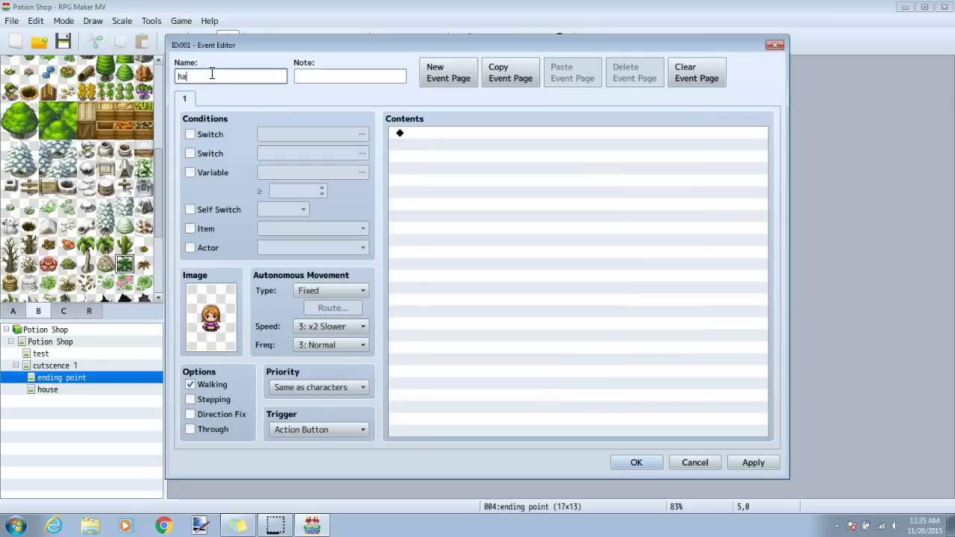
# Add a movement route making the hayely 2 event Transparent OFF
pyautogui.moveTo(435, 44); pyautogui.dragTo(646, 17)
pyautogui.click(646, 105)
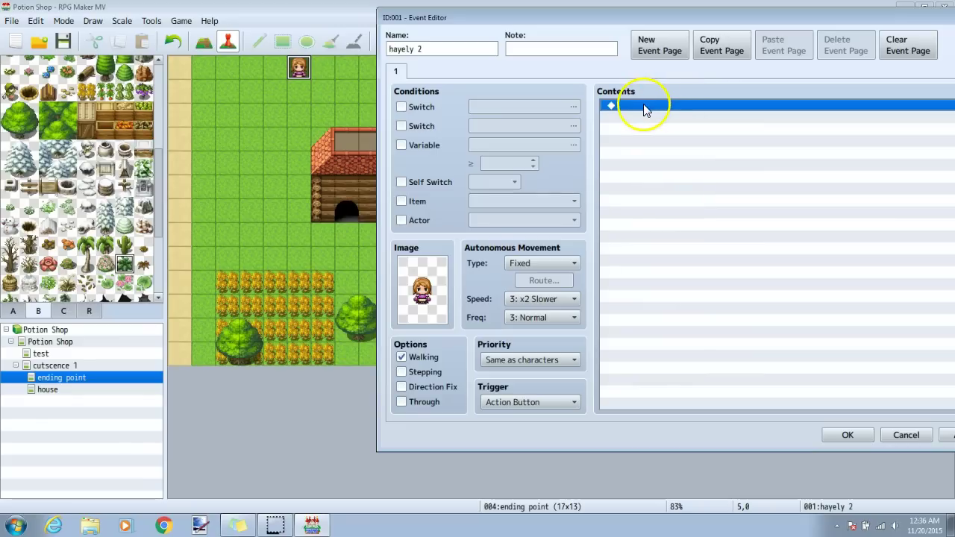
pyautogui.doubleClick(646, 105)
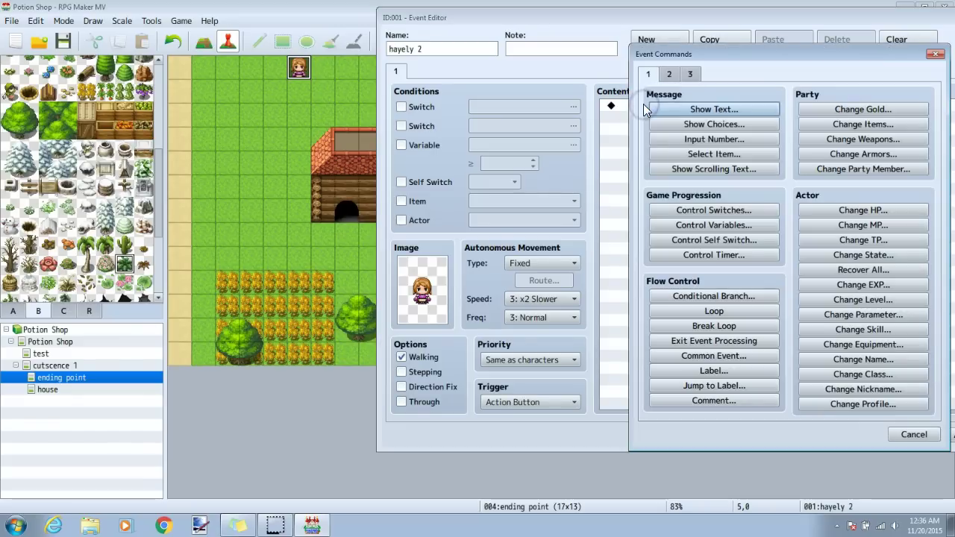
pyautogui.click(668, 74)
pyautogui.click(713, 168)
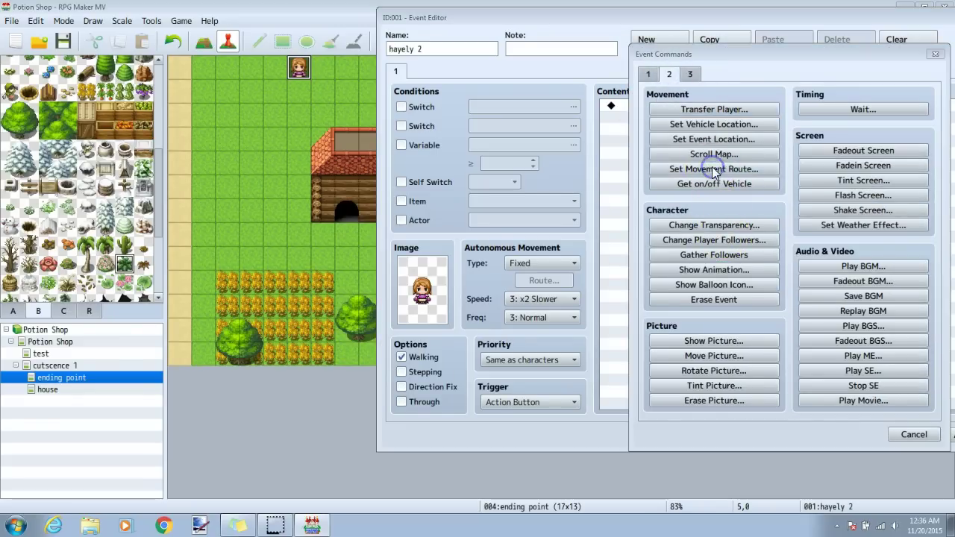
pyautogui.click(491, 134)
pyautogui.click(486, 171)
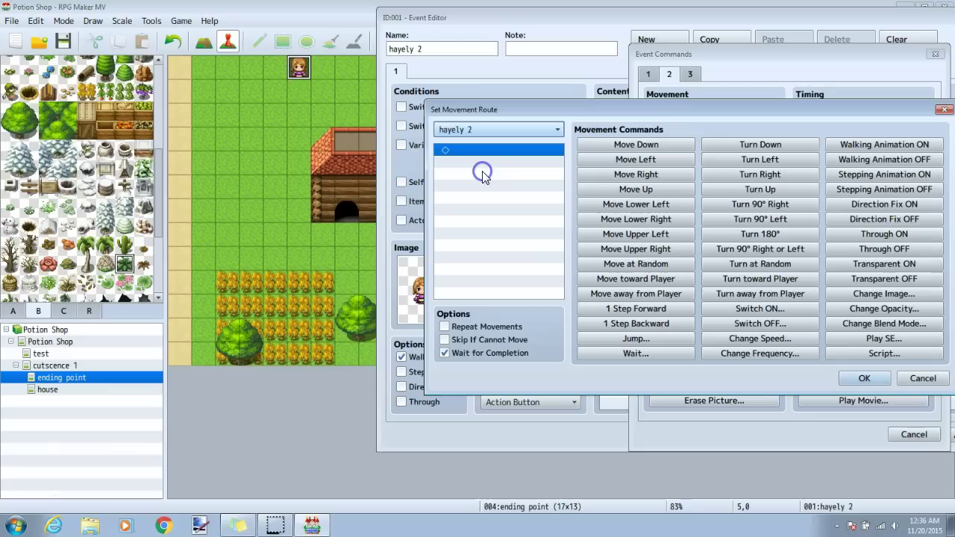
pyautogui.click(884, 278)
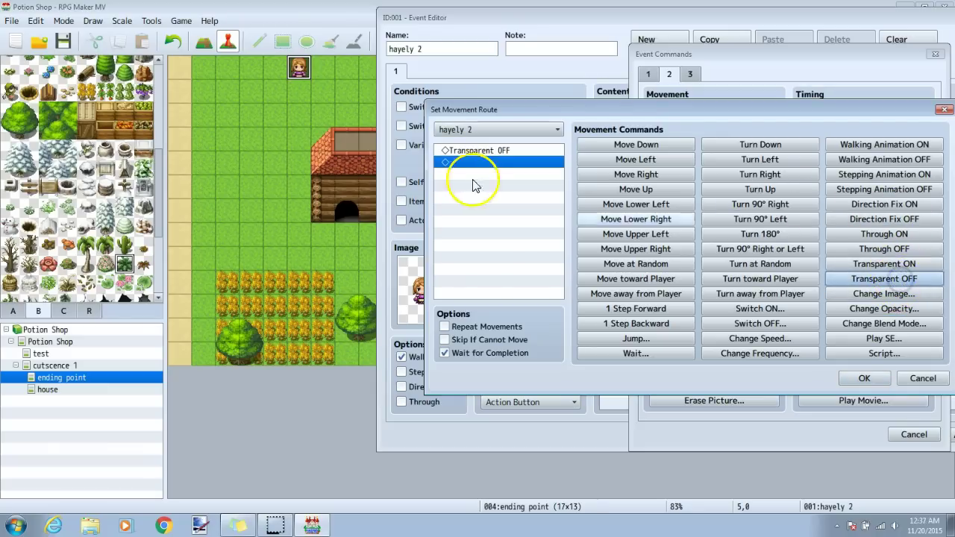
pyautogui.click(864, 379)
# Add a Tint Screen restoring normal colour (0,0,0,0)
pyautogui.doubleClick(653, 133)
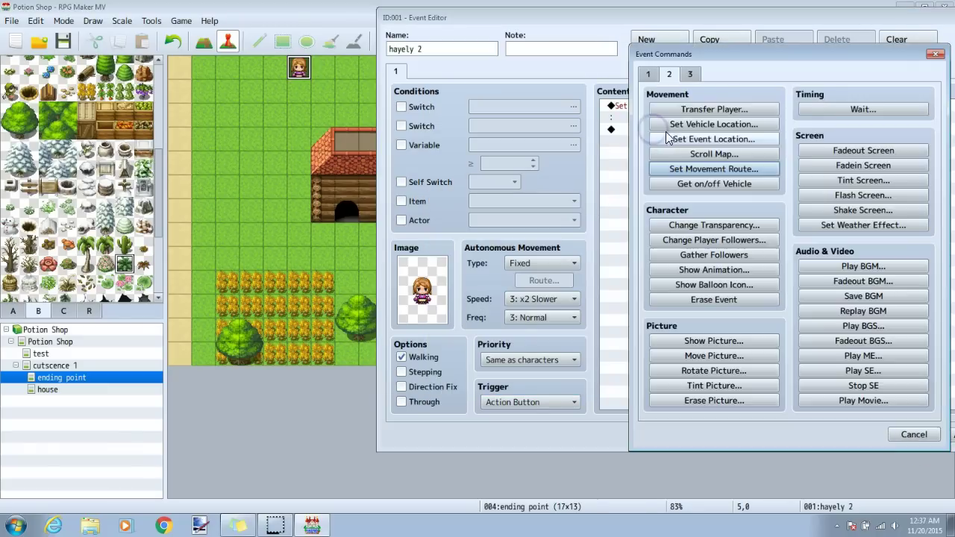
pyautogui.click(871, 181)
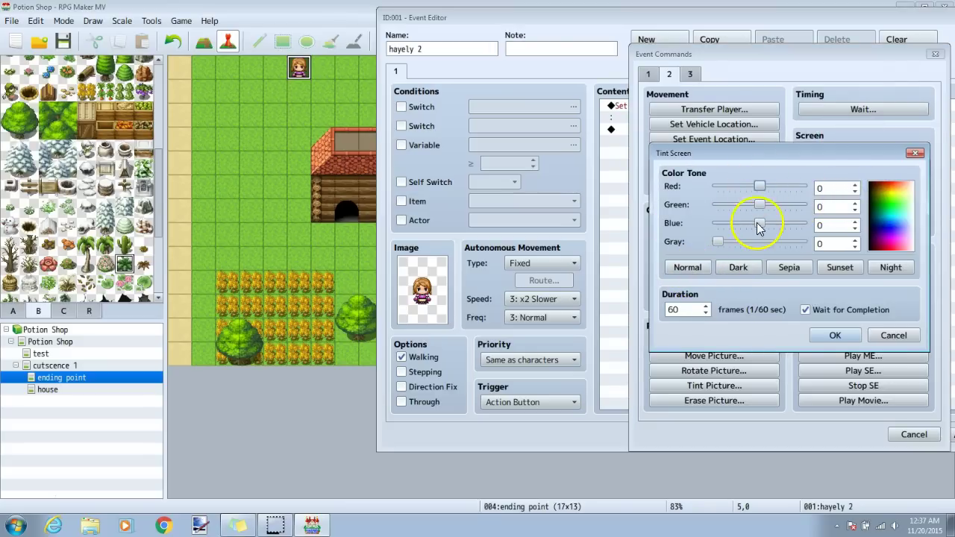
pyautogui.click(834, 335)
# Add Hayley's face message "guess i better go inside..."
pyautogui.click(693, 143)
pyautogui.doubleClick(694, 146)
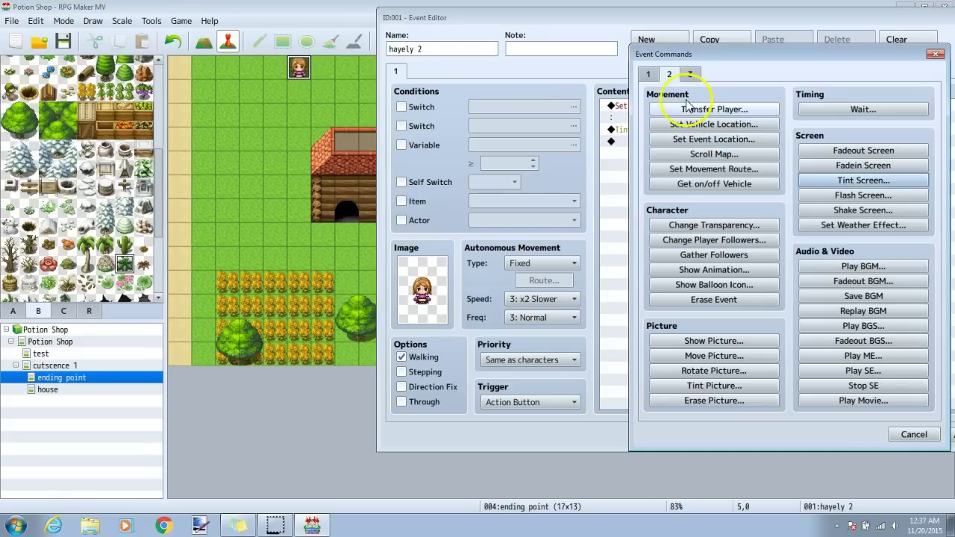
pyautogui.click(648, 77)
pyautogui.click(676, 111)
pyautogui.doubleClick(558, 273)
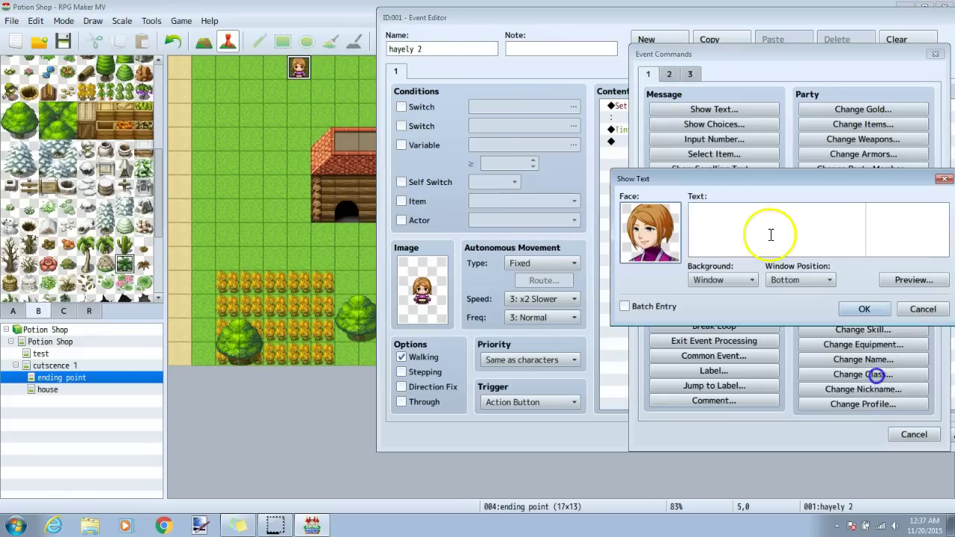
pyautogui.write('guess i better go inside..')
pyautogui.click(864, 308)
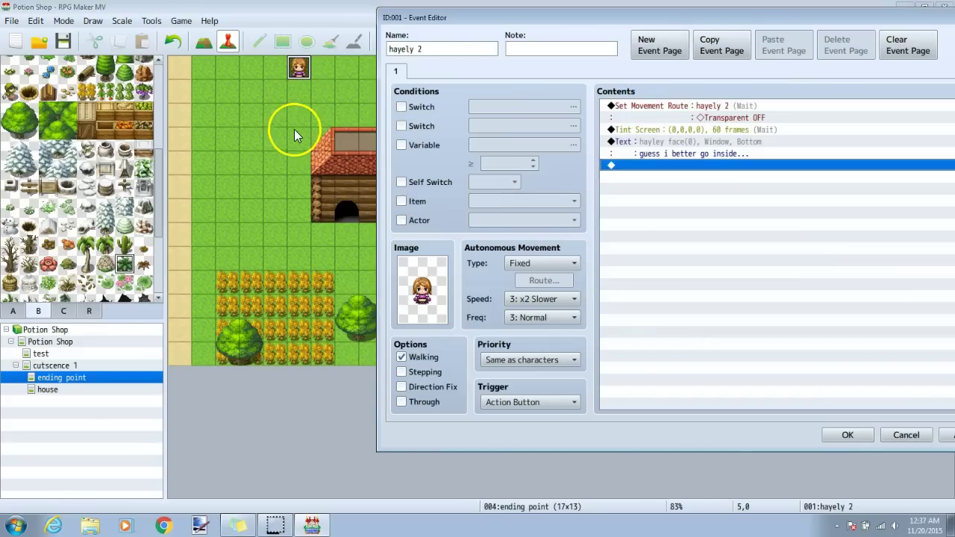
# Add a player route: 7× Move Down, Turn Right, 2× Move Right, Turn Up, Transparent ON
pyautogui.doubleClick(636, 168)
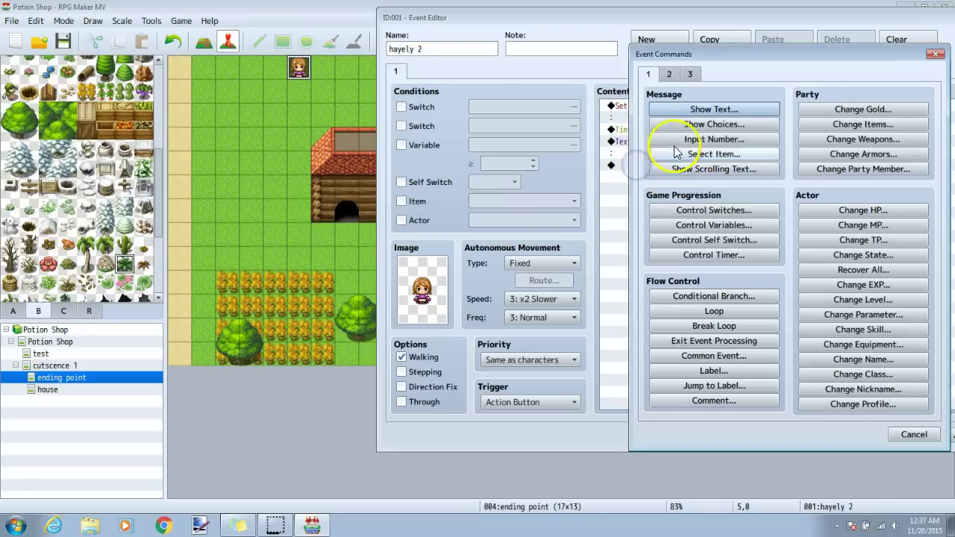
pyautogui.click(669, 74)
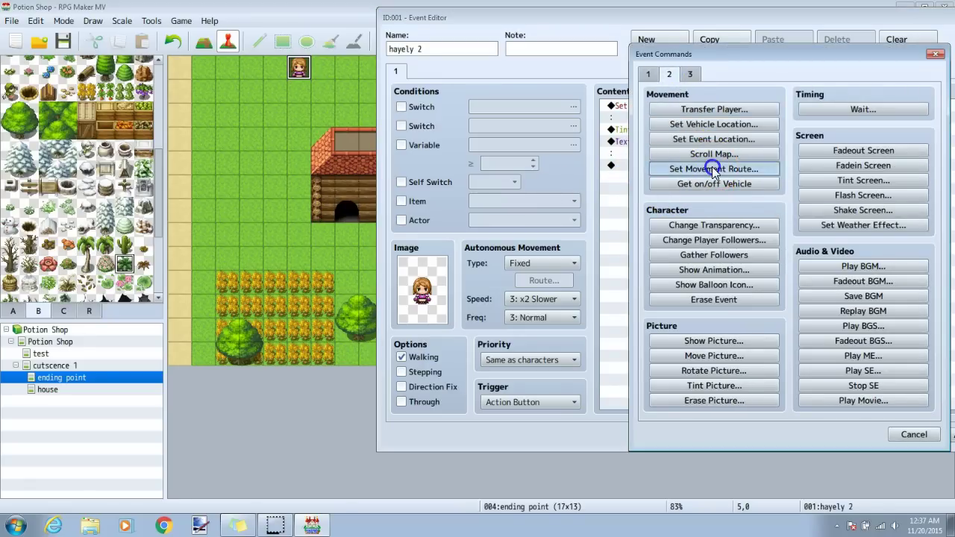
pyautogui.click(712, 168)
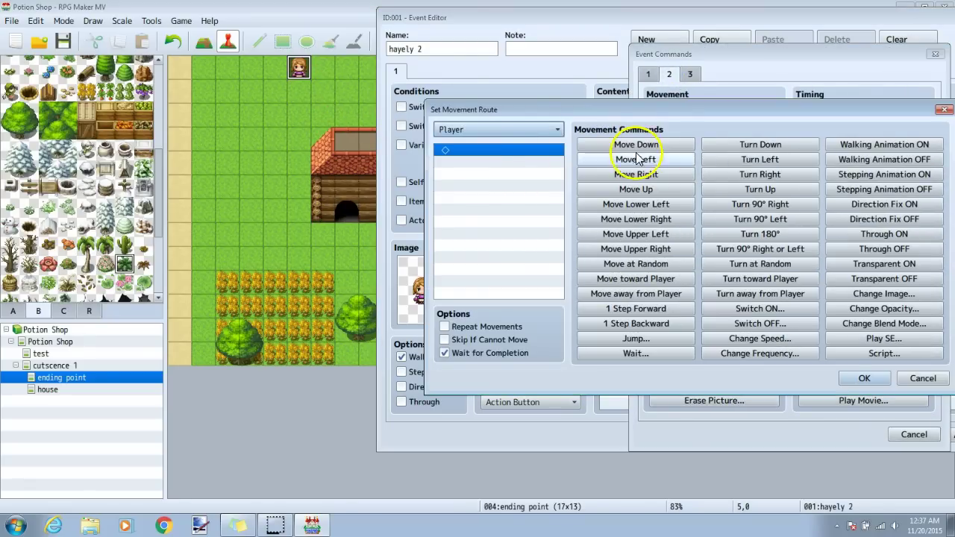
pyautogui.click(639, 145)
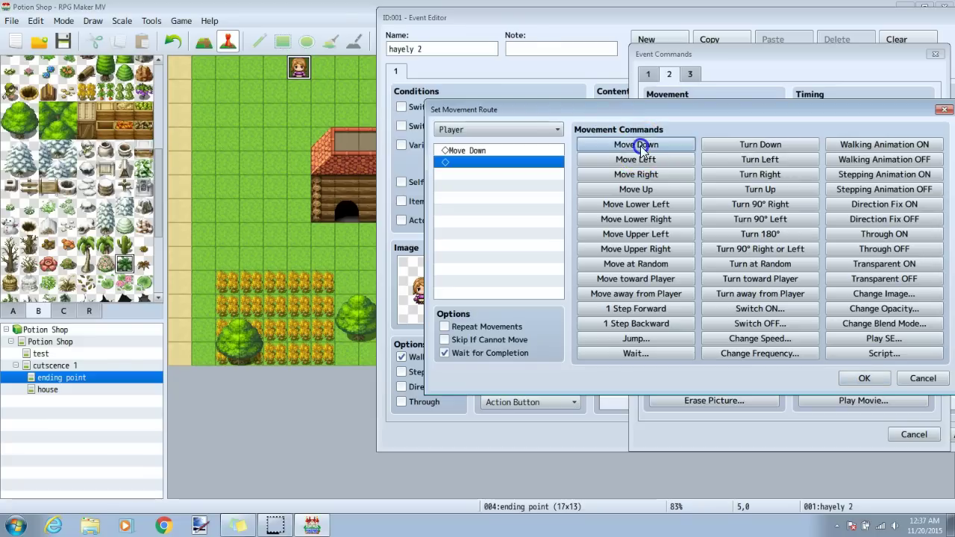
pyautogui.click(640, 145)
pyautogui.click(639, 146)
pyautogui.click(639, 146)
pyautogui.click(641, 146)
pyautogui.click(640, 145)
pyautogui.click(641, 146)
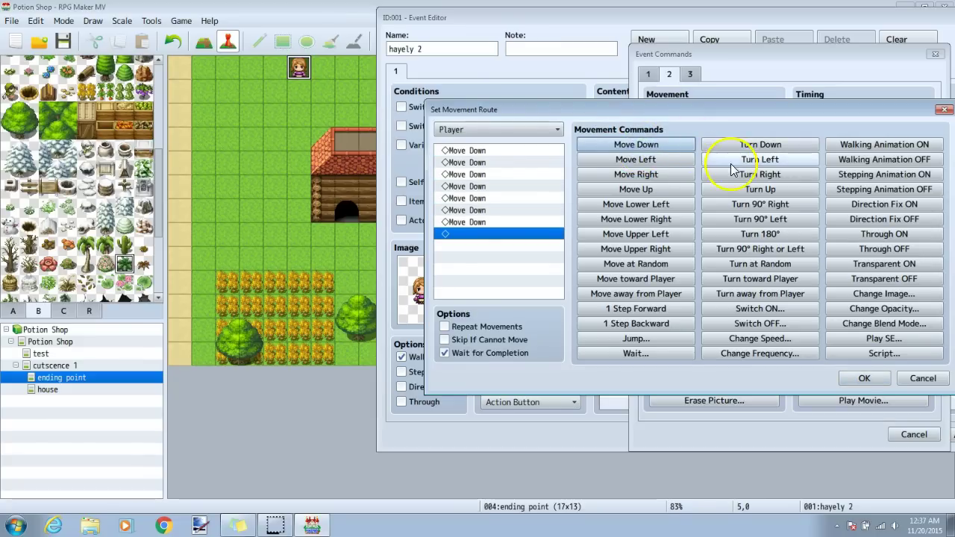
pyautogui.click(735, 174)
pyautogui.click(669, 163)
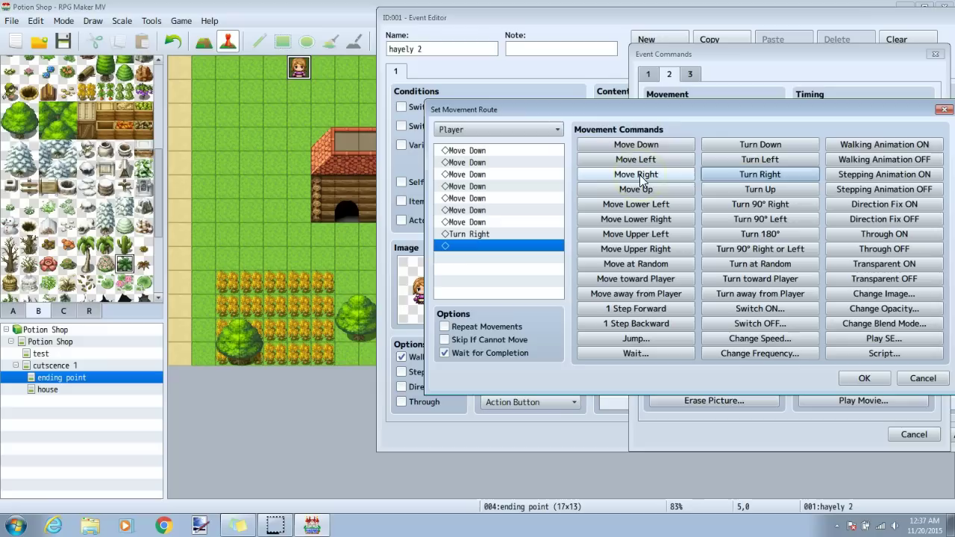
pyautogui.click(640, 174)
pyautogui.click(639, 174)
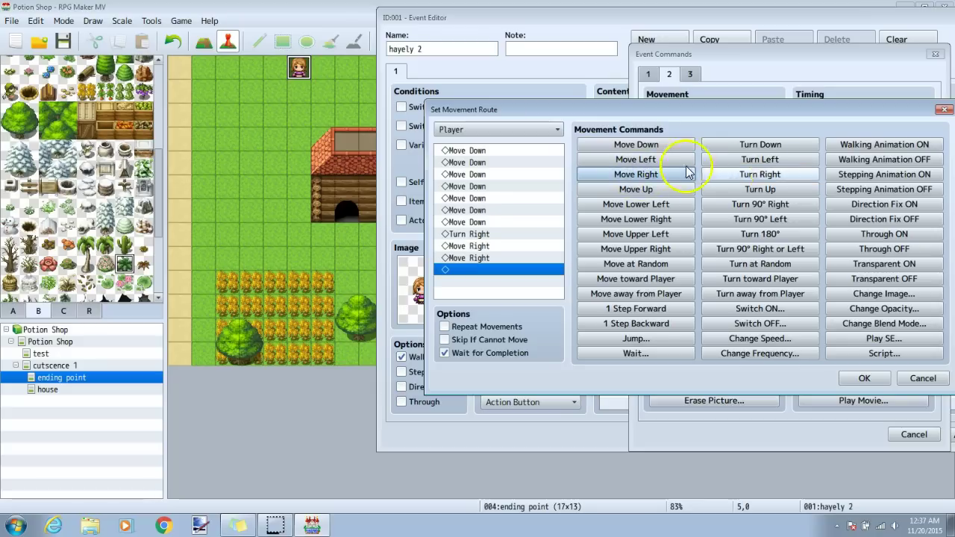
pyautogui.click(760, 189)
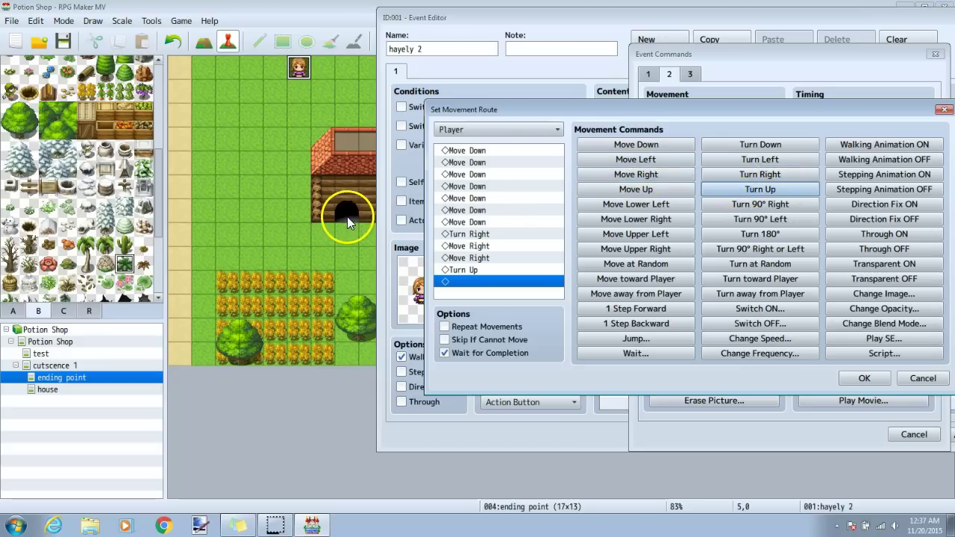
pyautogui.click(883, 264)
pyautogui.click(864, 379)
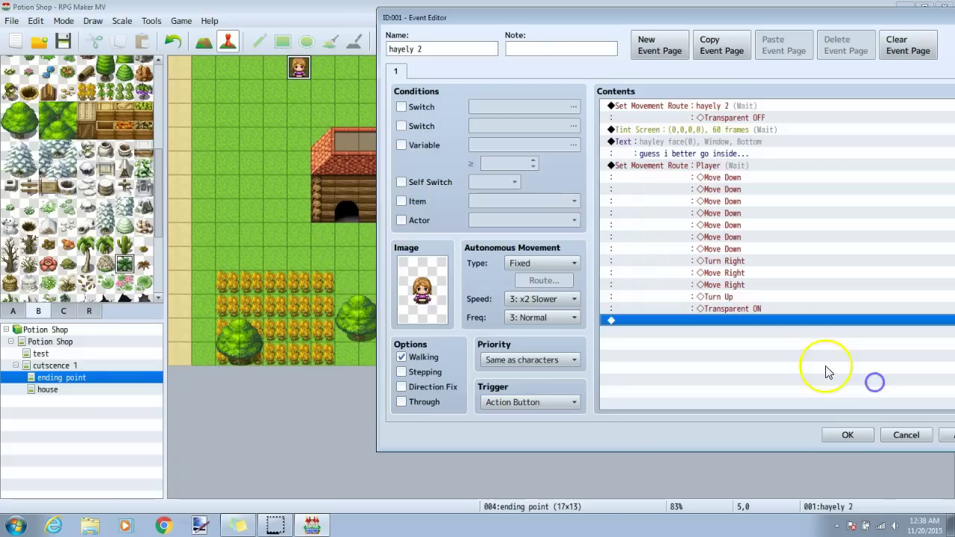
pyautogui.moveTo(790, 17); pyautogui.dragTo(906, 26)
pyautogui.click(882, 437)
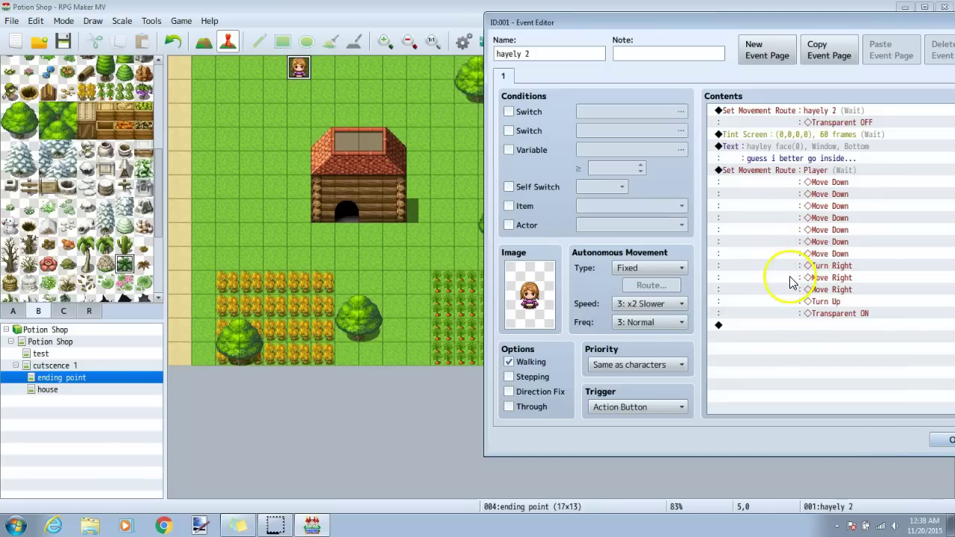
# Add a Transfer Player to the house map at (1,1) and save the event
pyautogui.doubleClick(757, 326)
pyautogui.click(693, 117)
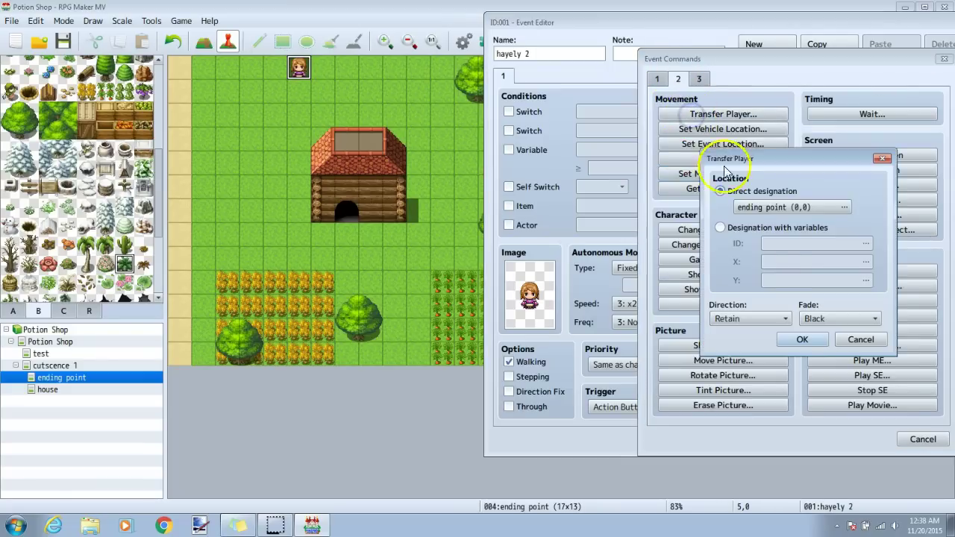
pyautogui.click(787, 205)
pyautogui.click(394, 125)
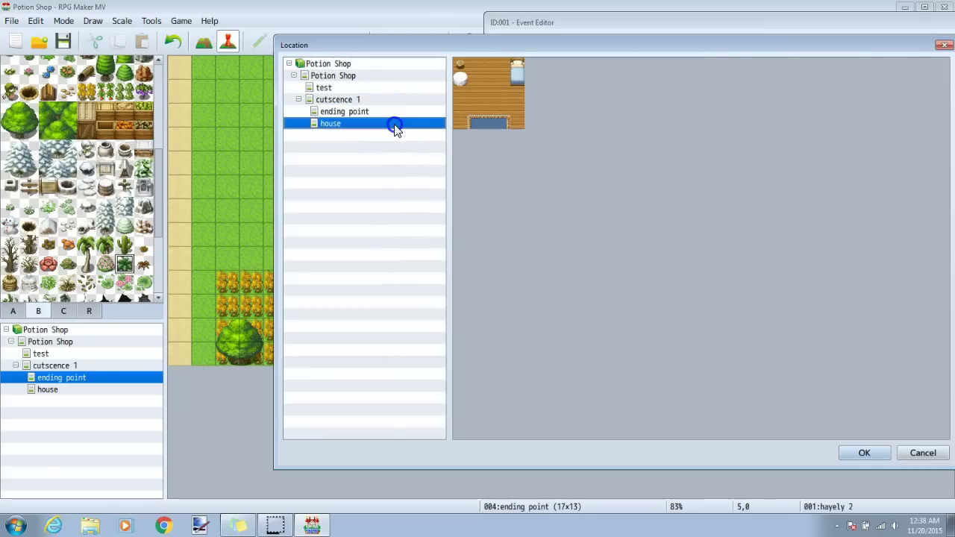
pyautogui.click(864, 451)
pyautogui.click(803, 341)
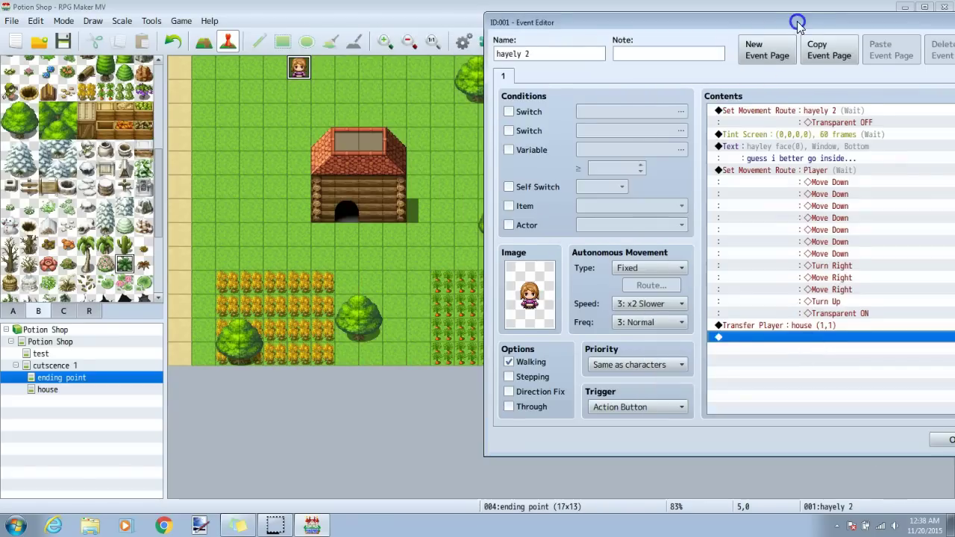
pyautogui.moveTo(793, 25); pyautogui.dragTo(628, 19)
pyautogui.click(900, 434)
pyautogui.click(788, 434)
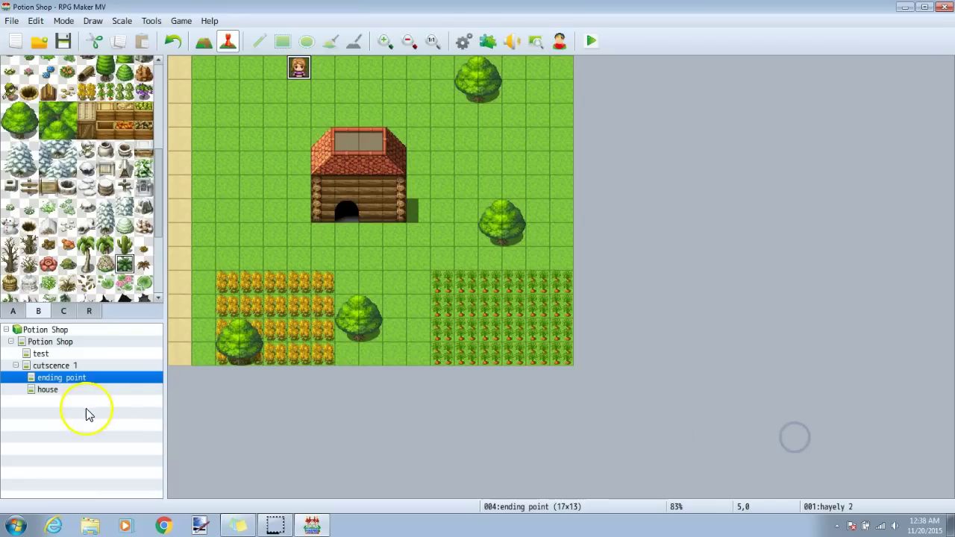
# Create a hayley event at tile (1,1) of the house saying "guess he wasnt here..." with Hayley's face
pyautogui.click(74, 391)
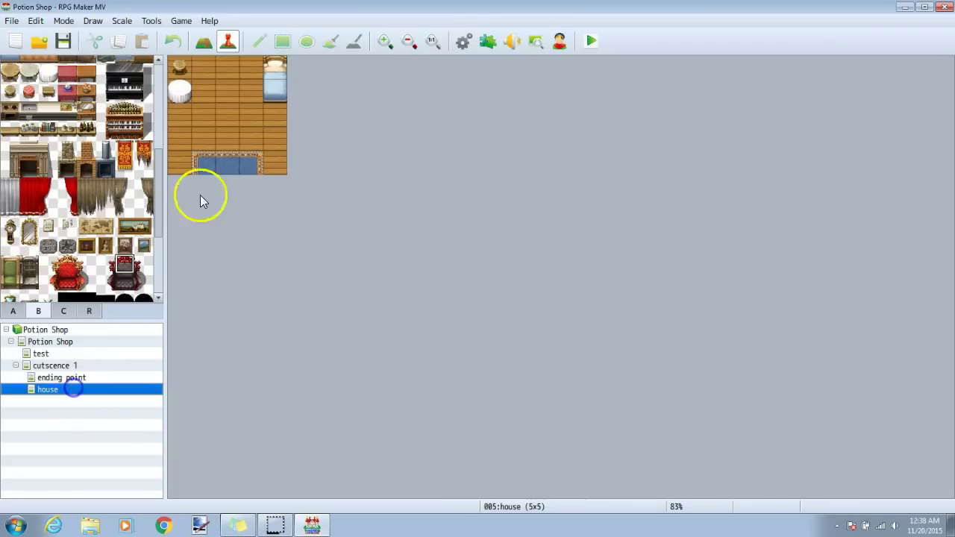
pyautogui.doubleClick(204, 96)
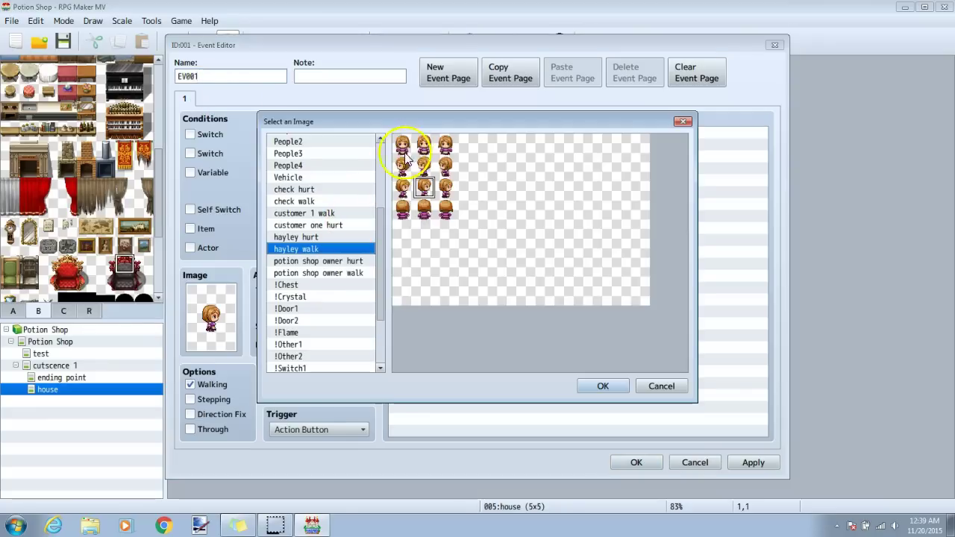
pyautogui.click(419, 147)
pyautogui.click(603, 386)
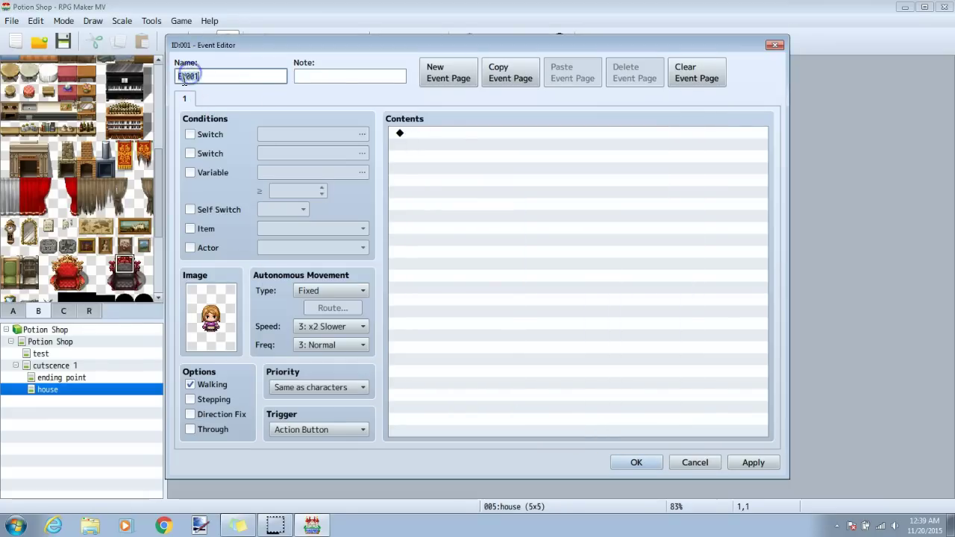
pyautogui.doubleClick(437, 134)
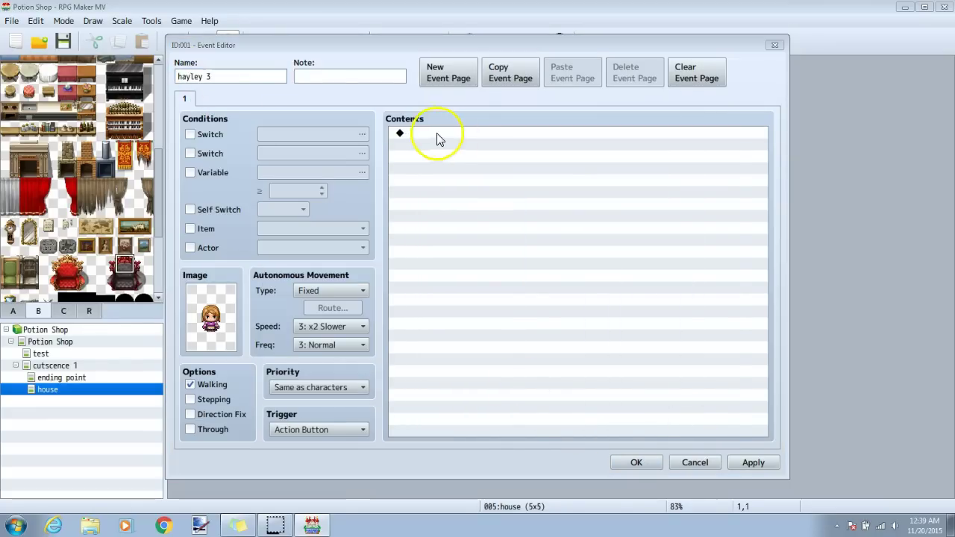
pyautogui.click(437, 101)
pyautogui.click(473, 134)
pyautogui.doubleClick(443, 249)
pyautogui.click(397, 300)
pyautogui.click(704, 403)
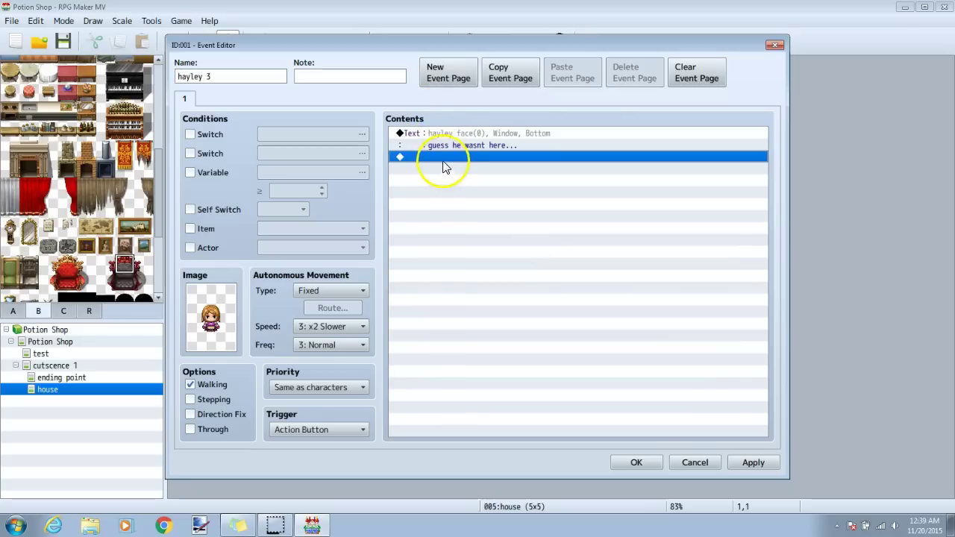
# Add Change Transparency OFF to hayley 3, with Below characters priority and an Autorun trigger
pyautogui.doubleClick(443, 160)
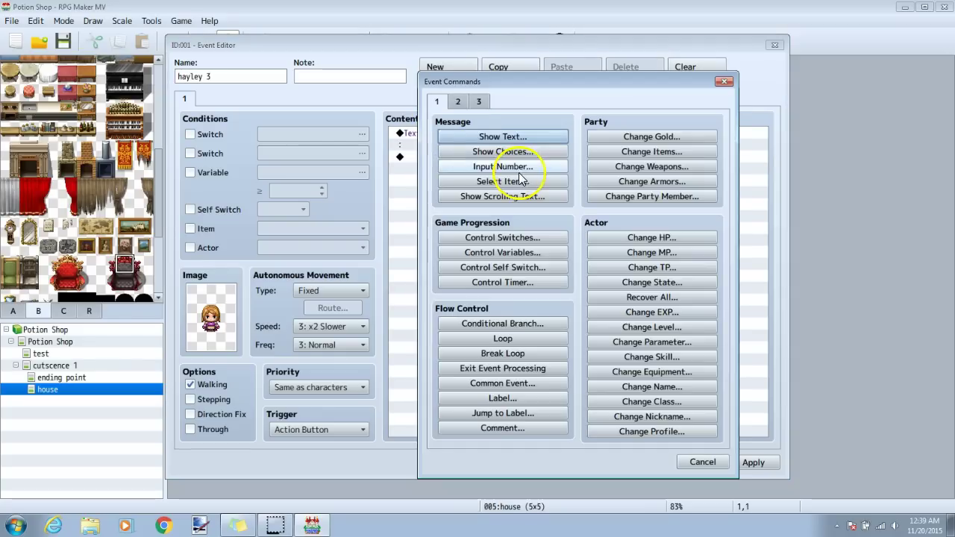
pyautogui.click(457, 101)
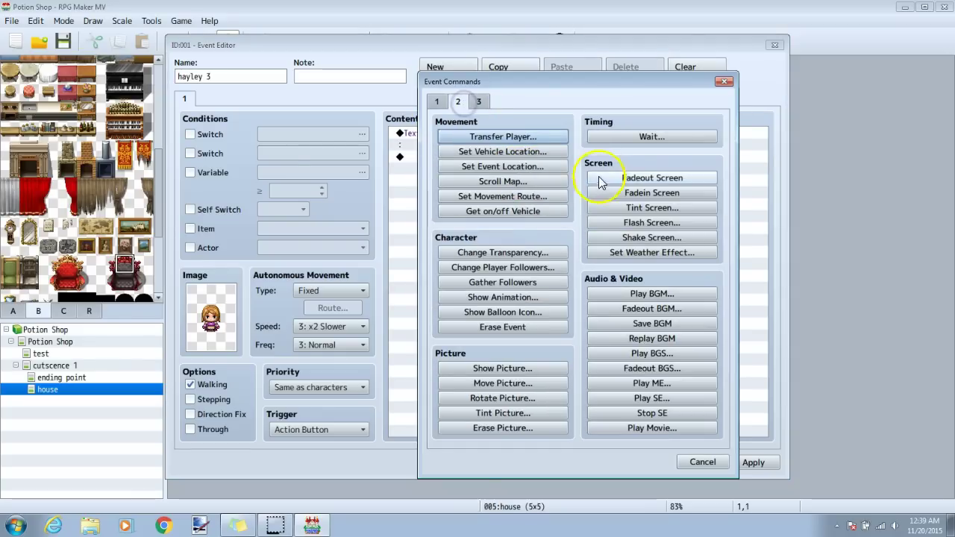
pyautogui.click(500, 253)
pyautogui.click(572, 298)
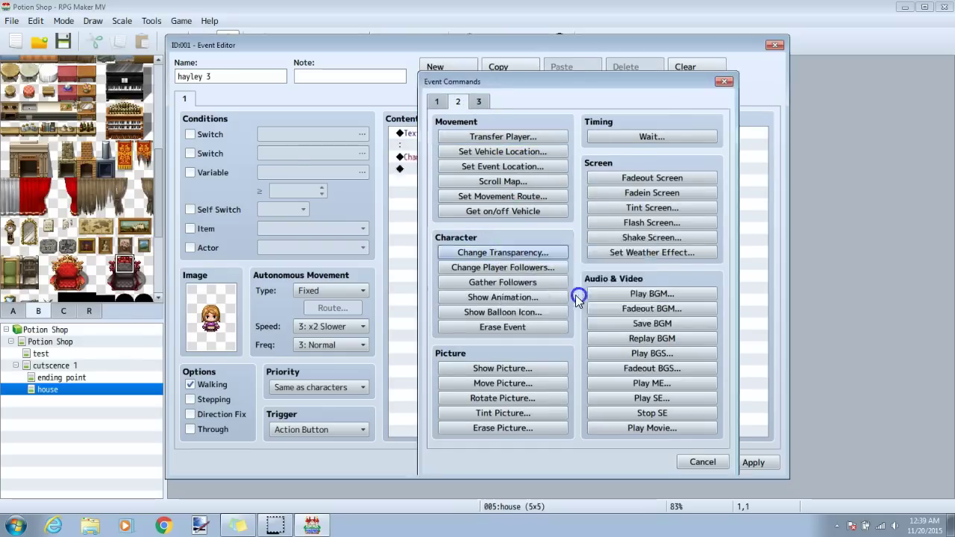
pyautogui.click(309, 389)
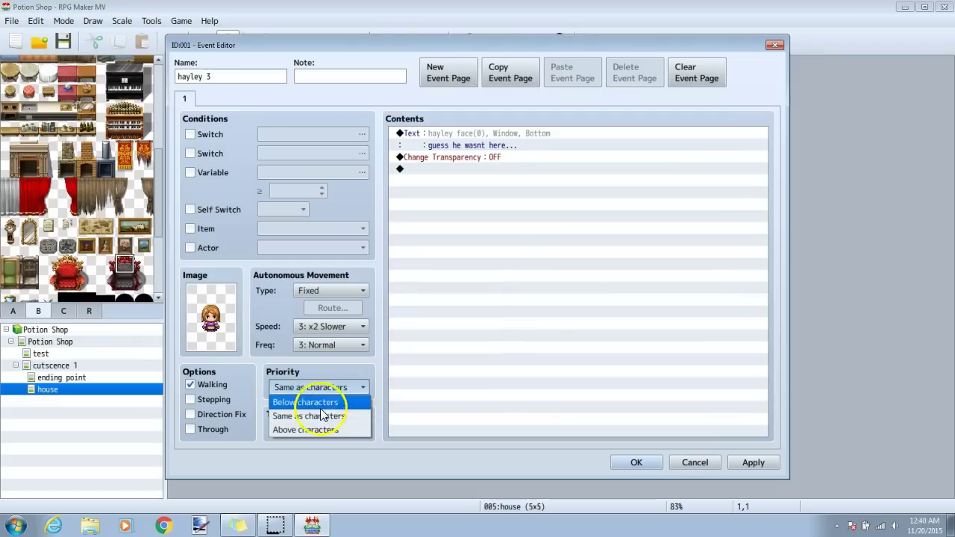
pyautogui.click(317, 403)
pyautogui.click(305, 431)
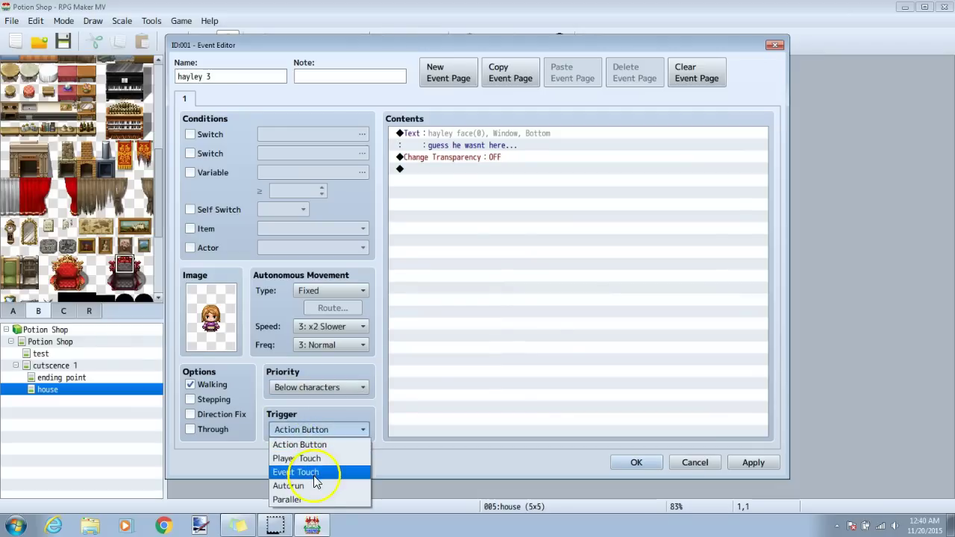
pyautogui.click(306, 486)
pyautogui.click(636, 463)
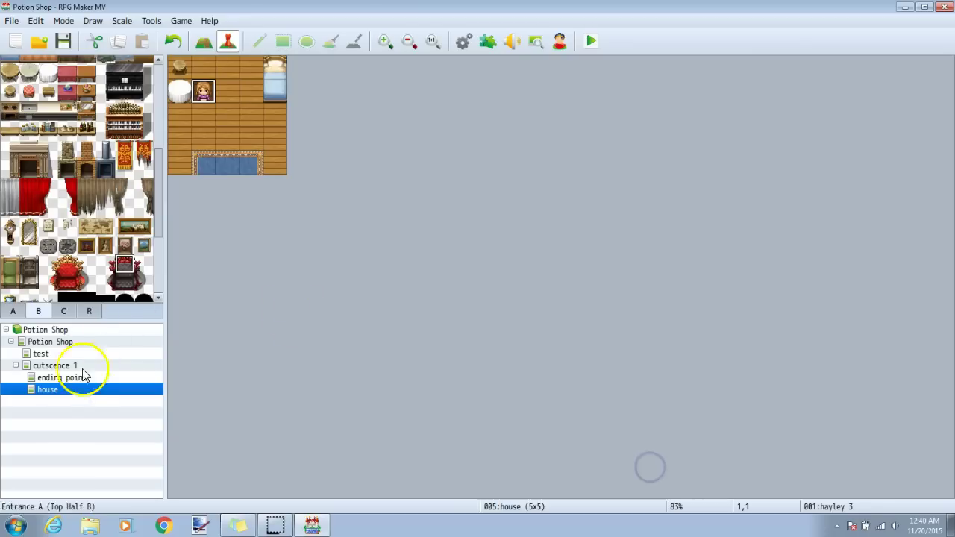
# Set hayley 2 on the ending point map to Below characters priority and Autorun
pyautogui.click(49, 378)
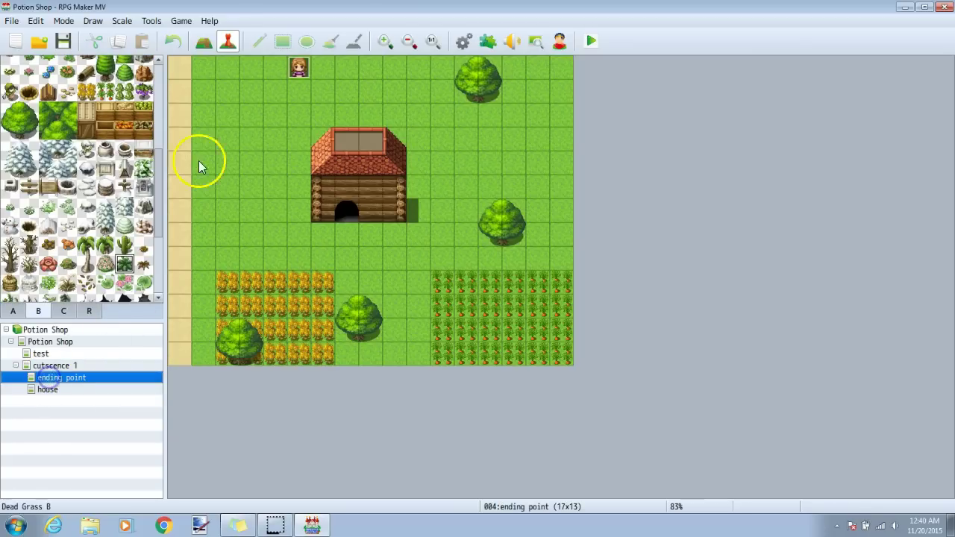
pyautogui.doubleClick(299, 67)
pyautogui.click(321, 387)
pyautogui.click(322, 404)
pyautogui.click(320, 429)
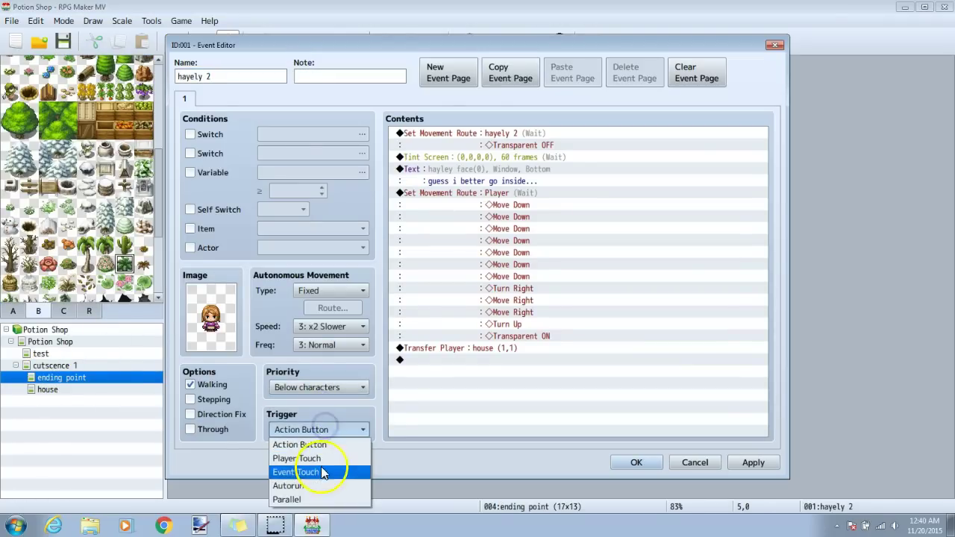
pyautogui.click(309, 486)
pyautogui.click(674, 463)
pyautogui.doubleClick(299, 69)
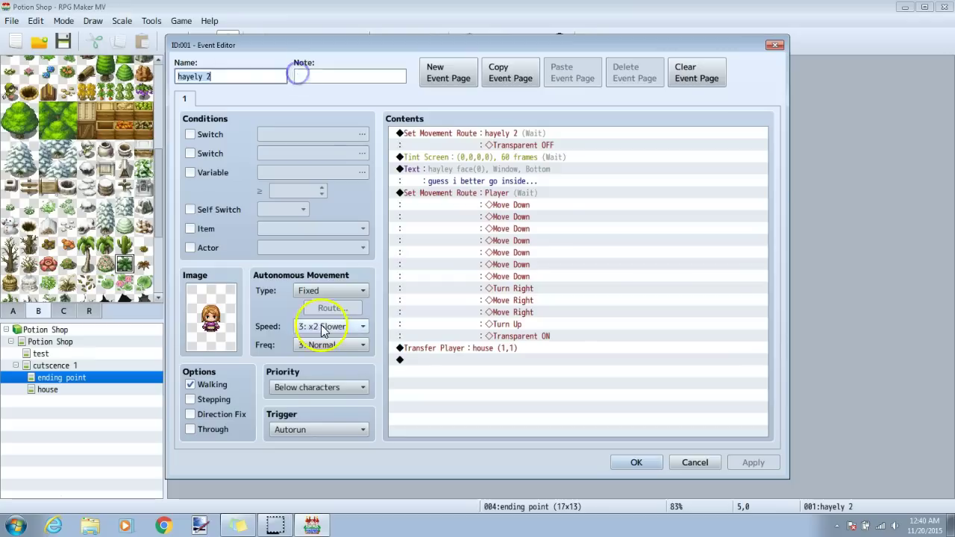
pyautogui.click(656, 462)
pyautogui.click(97, 390)
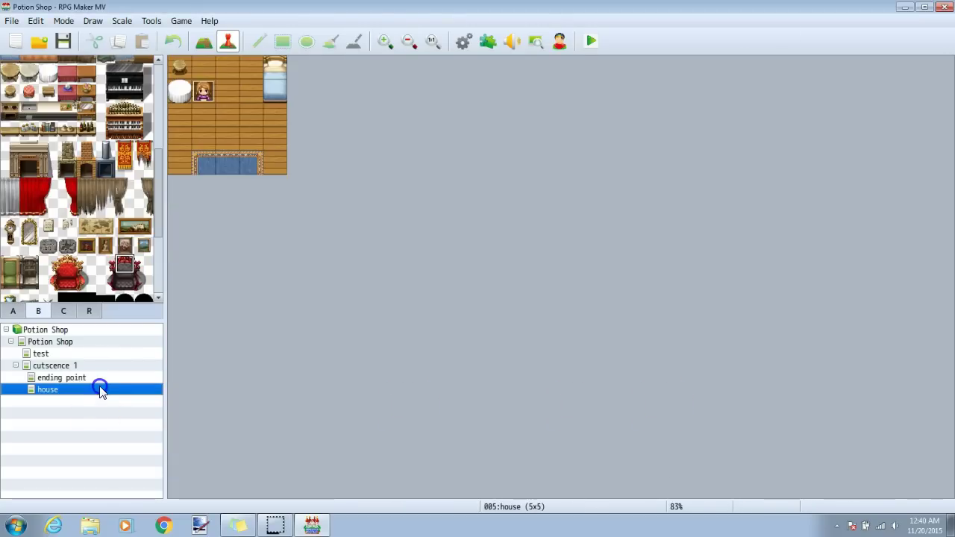
# Add a Control Self Switch A = ON command to hayley 3
pyautogui.doubleClick(205, 85)
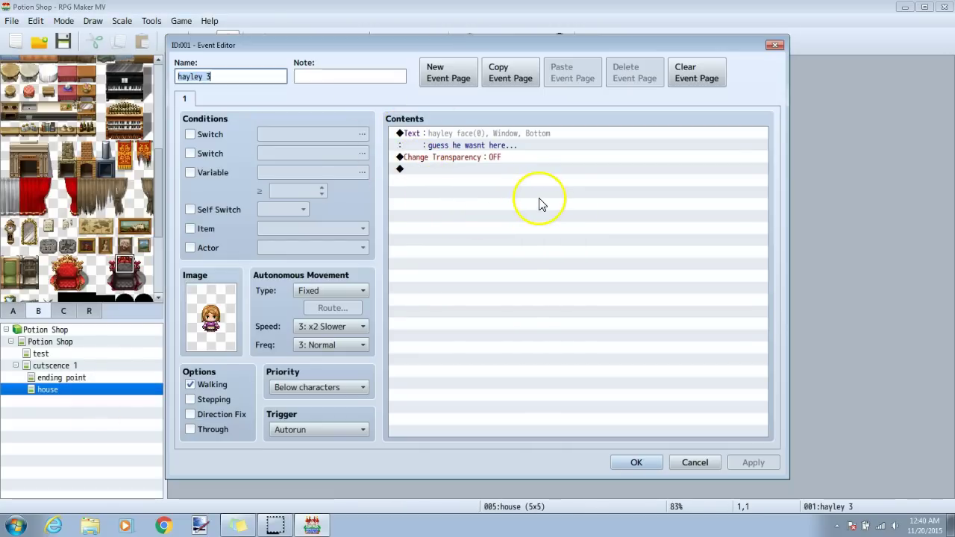
pyautogui.doubleClick(427, 170)
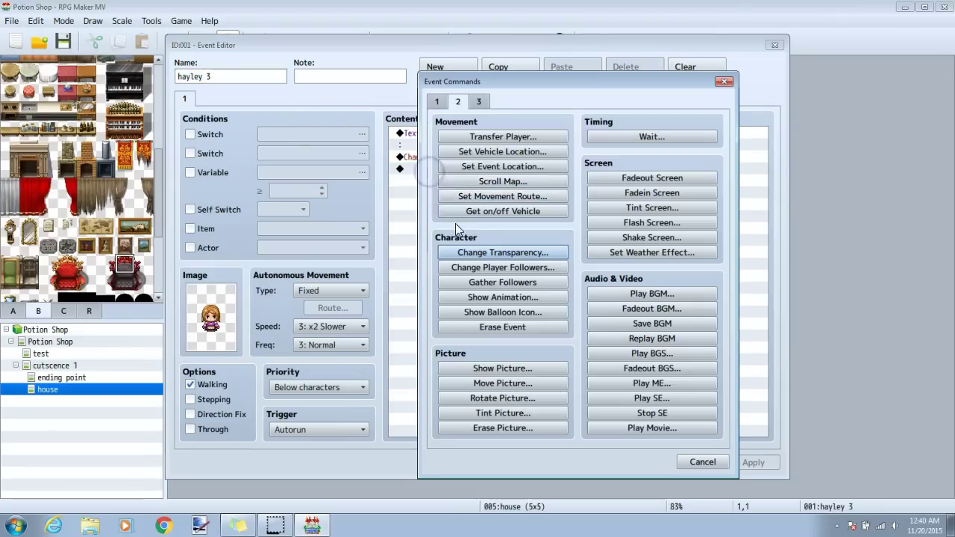
pyautogui.click(436, 103)
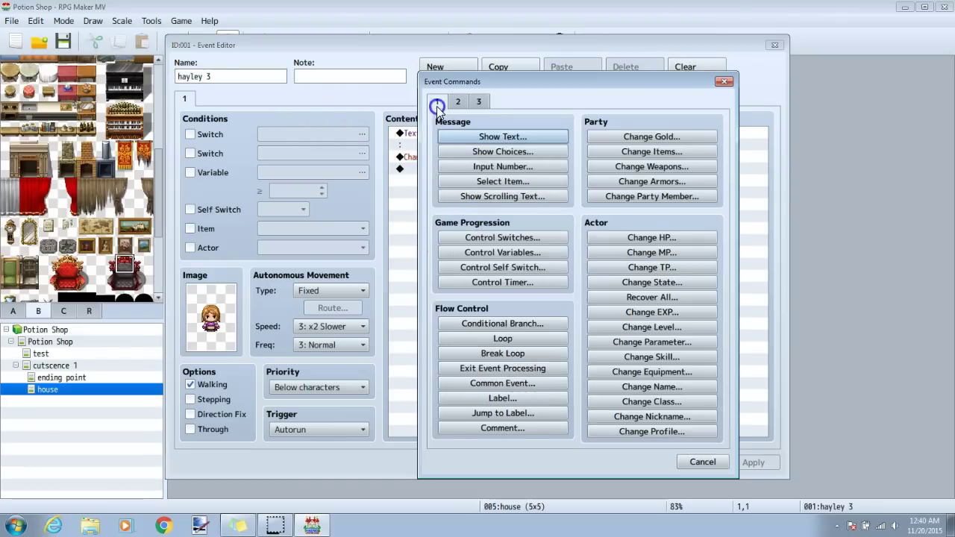
pyautogui.click(504, 267)
pyautogui.click(561, 320)
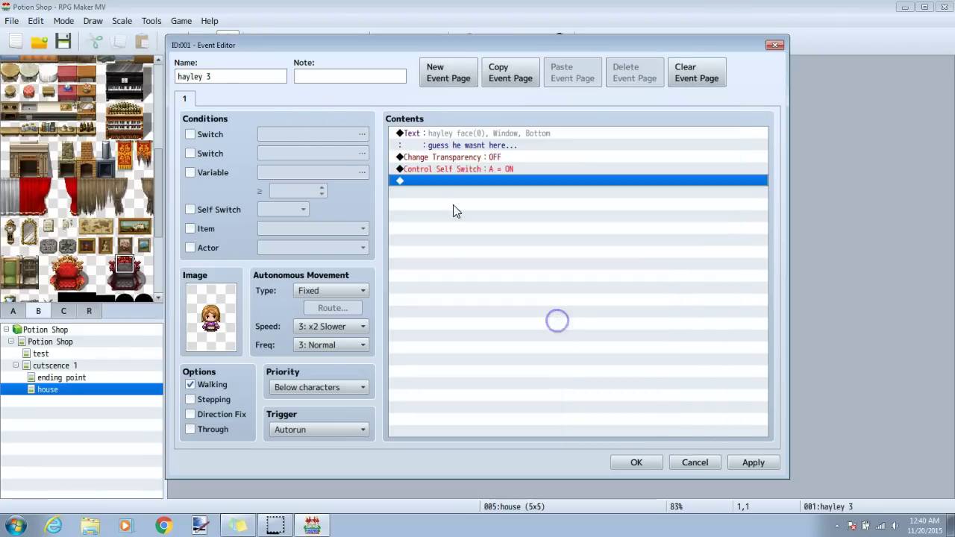
# Add a second hayley 3 page conditioned on Self Switch A
pyautogui.click(450, 79)
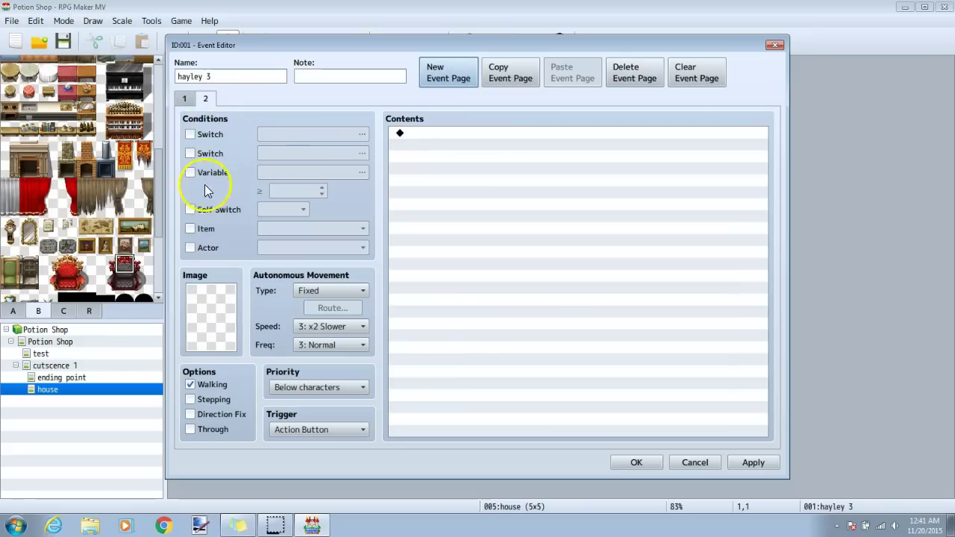
pyautogui.click(191, 210)
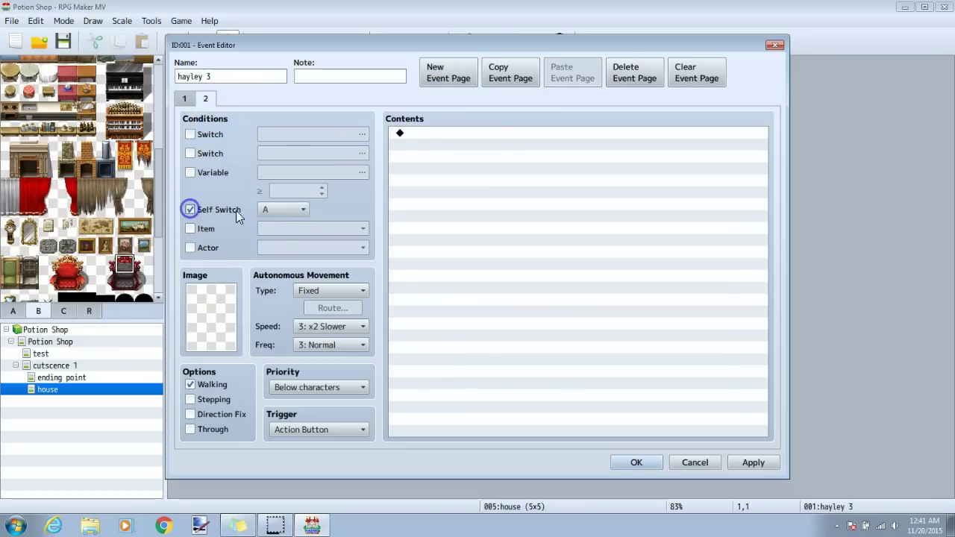
pyautogui.click(636, 463)
pyautogui.click(61, 377)
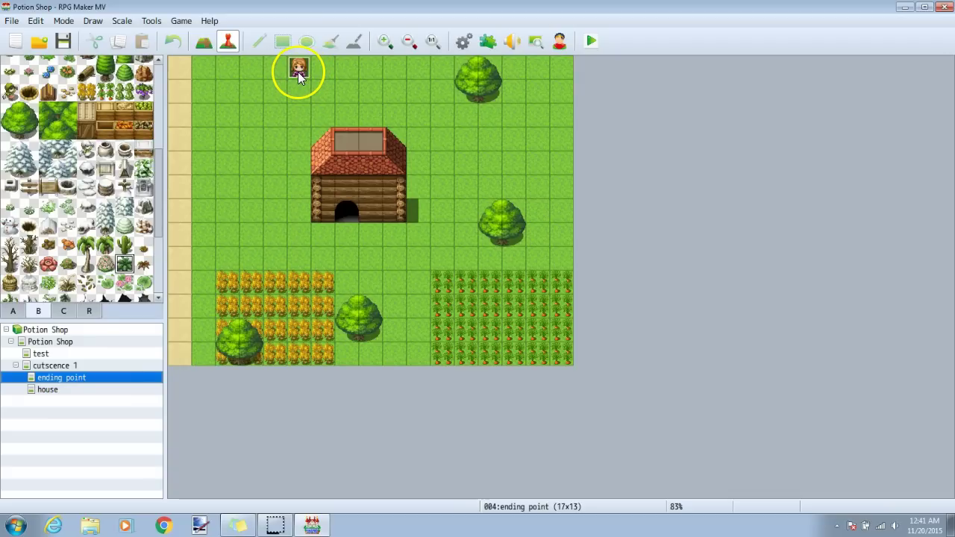
# Make hayely 2 end by turning Self Switch A ON, plus a page conditioned on A
pyautogui.doubleClick(299, 75)
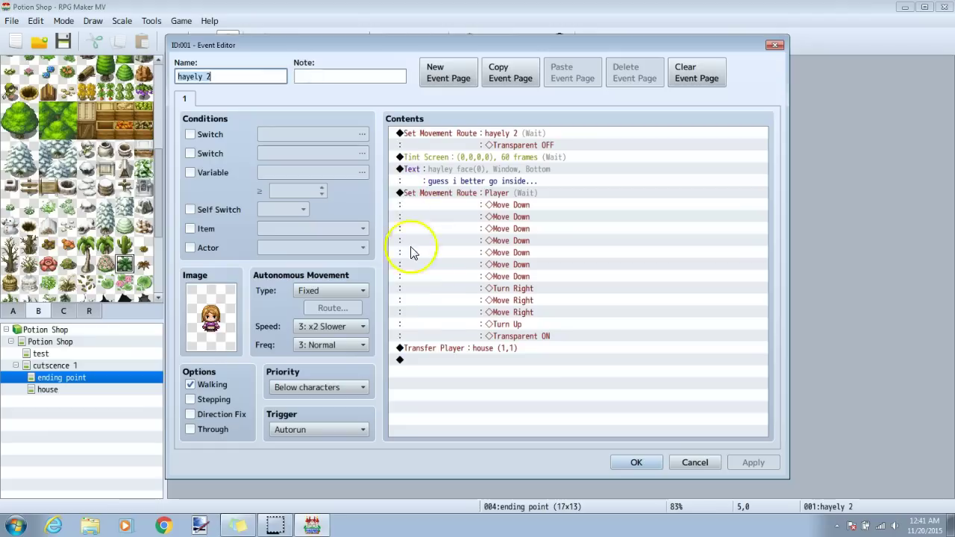
pyautogui.doubleClick(450, 361)
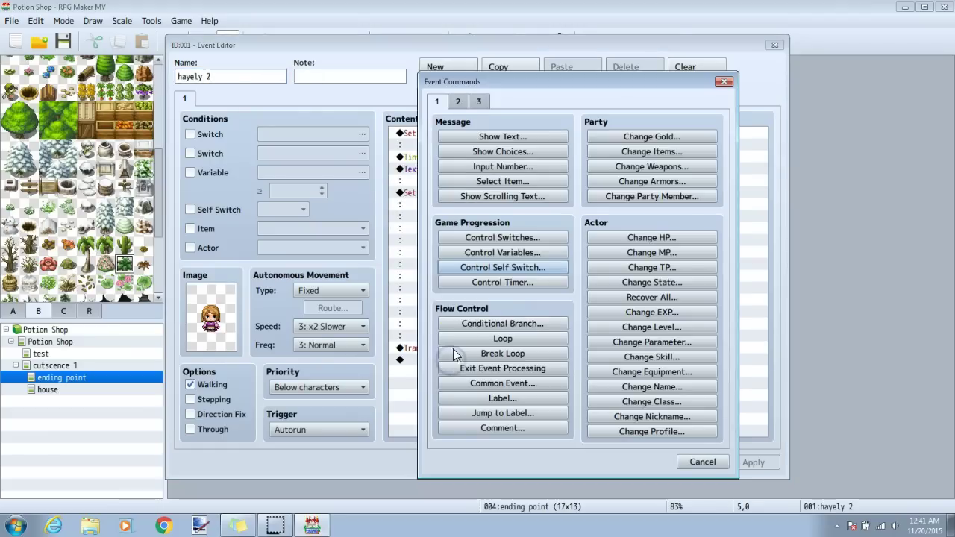
pyautogui.click(491, 267)
pyautogui.click(542, 323)
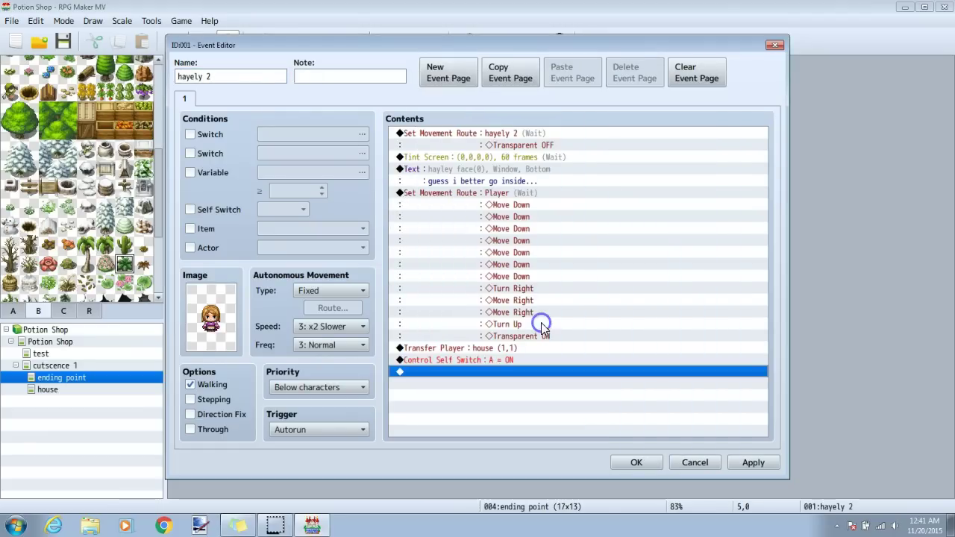
pyautogui.click(437, 72)
pyautogui.click(191, 210)
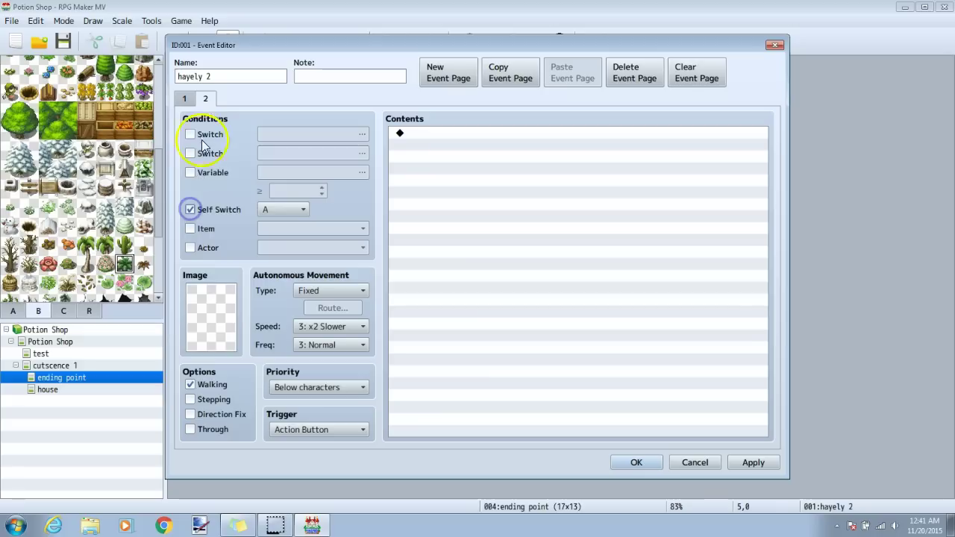
pyautogui.click(746, 463)
pyautogui.click(635, 461)
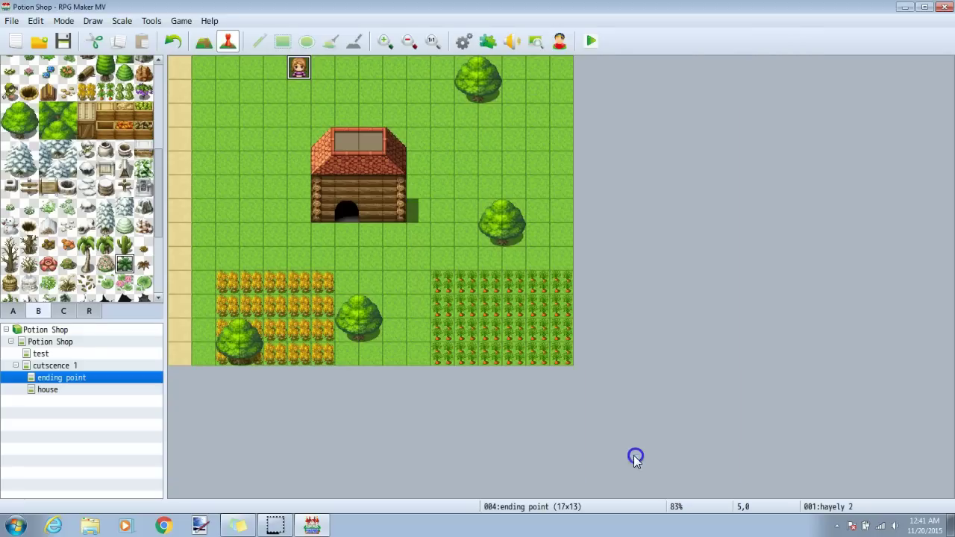
# Append Control Self Switch A = ON to EV003 on the cutscence 1 map
pyautogui.click(81, 370)
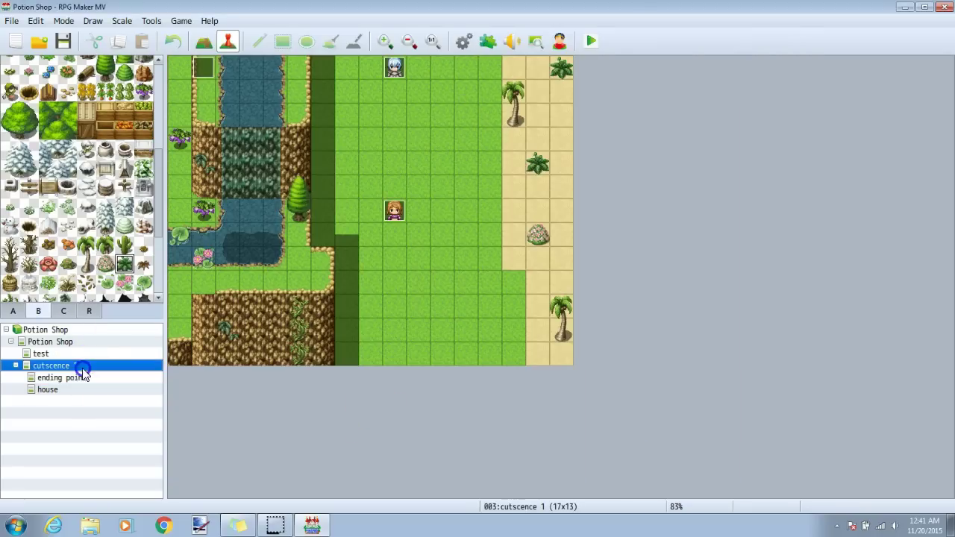
pyautogui.doubleClick(200, 65)
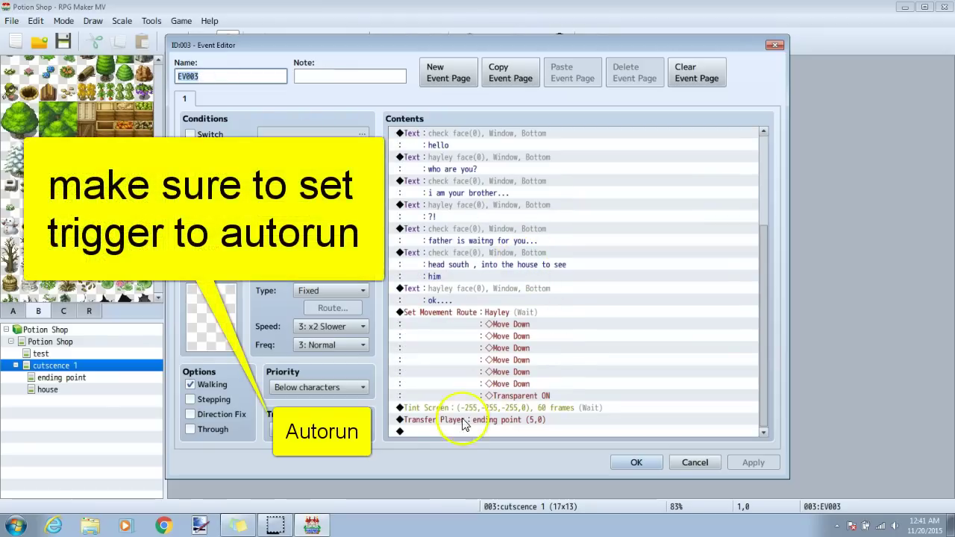
pyautogui.doubleClick(444, 431)
pyautogui.click(488, 269)
pyautogui.click(563, 327)
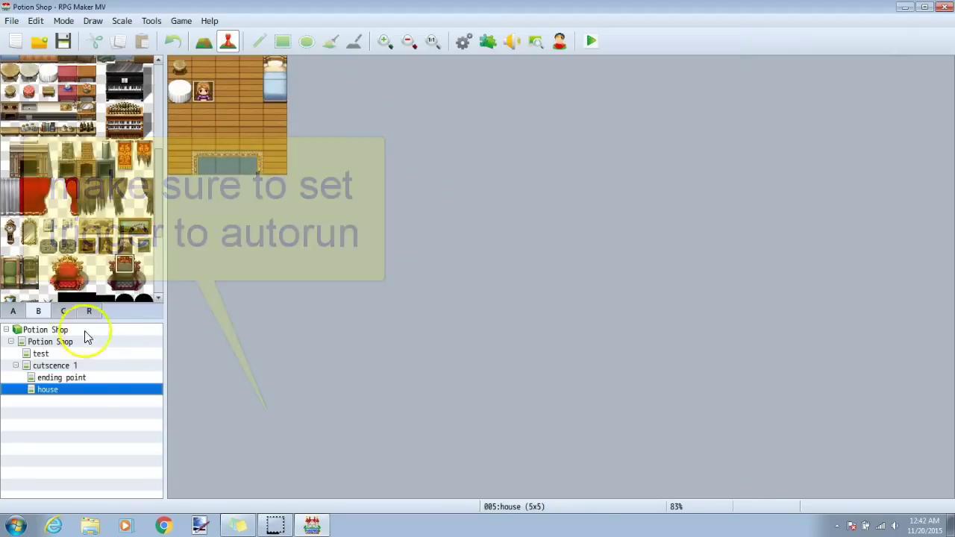
pyautogui.click(64, 367)
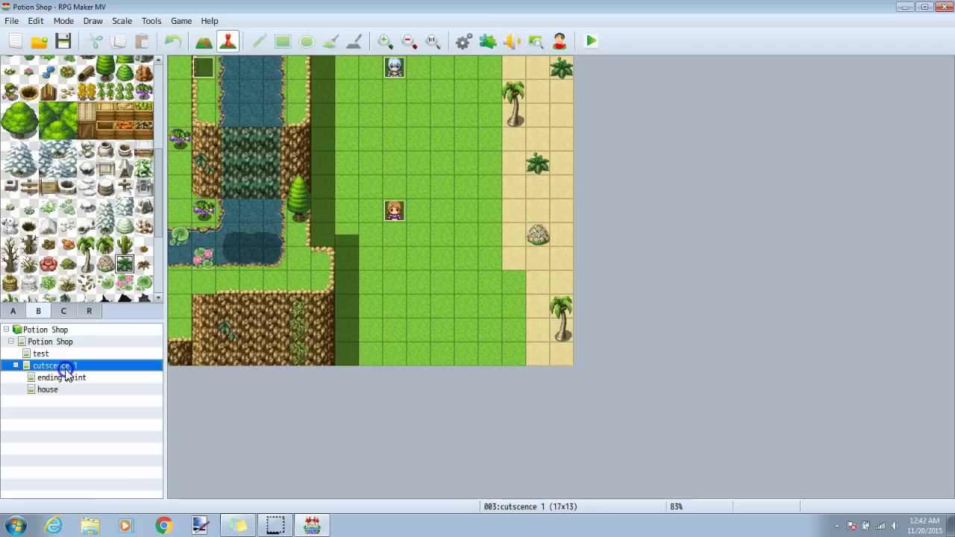
# Set the player's starting position to tile (15,0) on cutscence 1
pyautogui.rightClick(539, 64)
pyautogui.moveTo(629, 181)
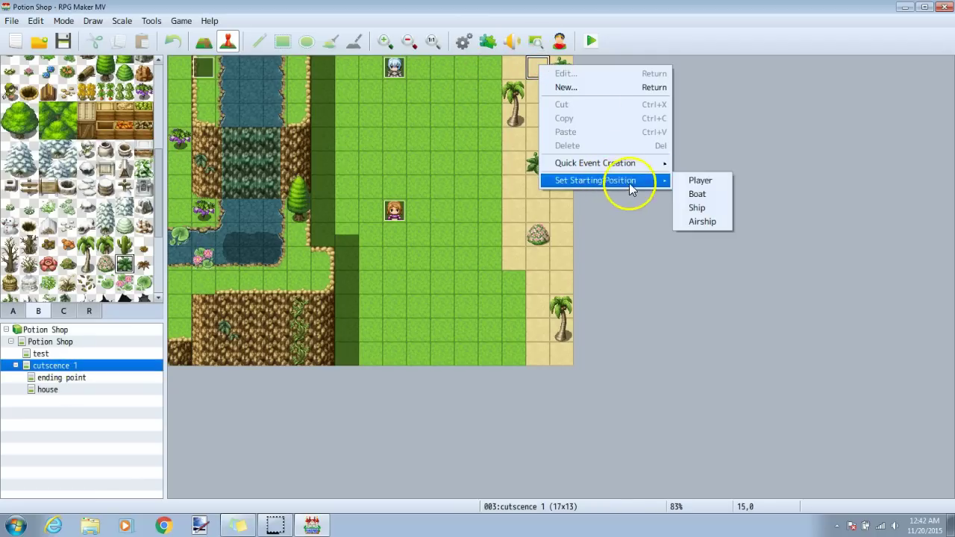
pyautogui.click(693, 182)
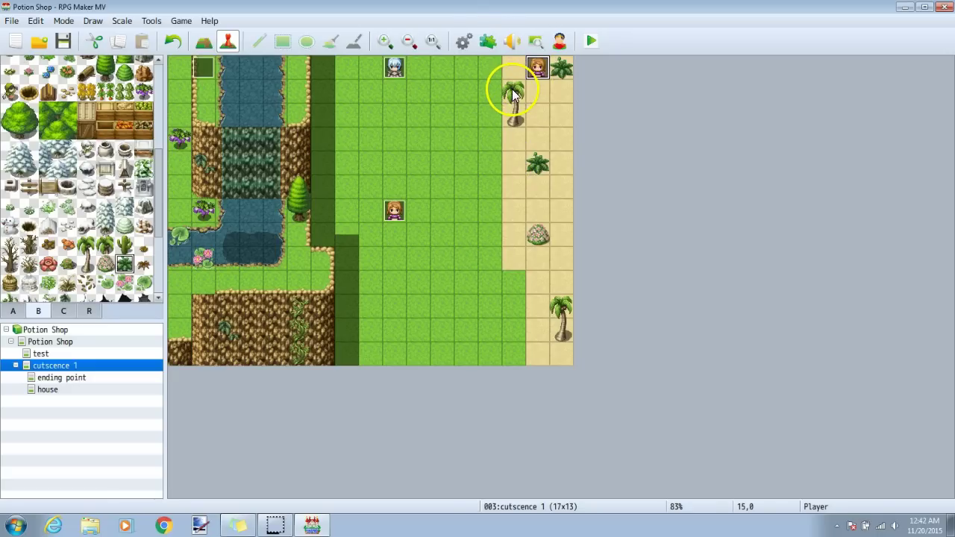
# Enable Start Transparent in the Database's System settings and apply it
pyautogui.click(465, 41)
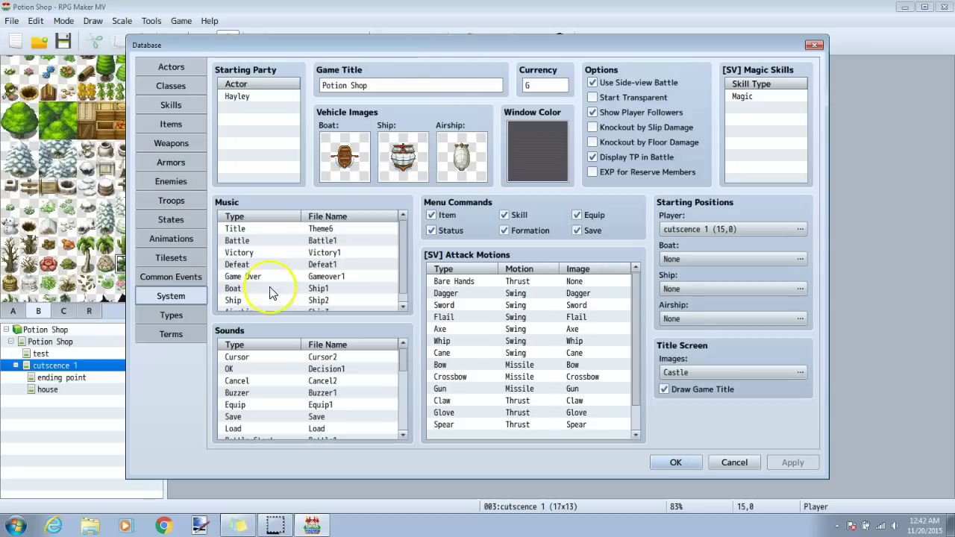
pyautogui.click(594, 98)
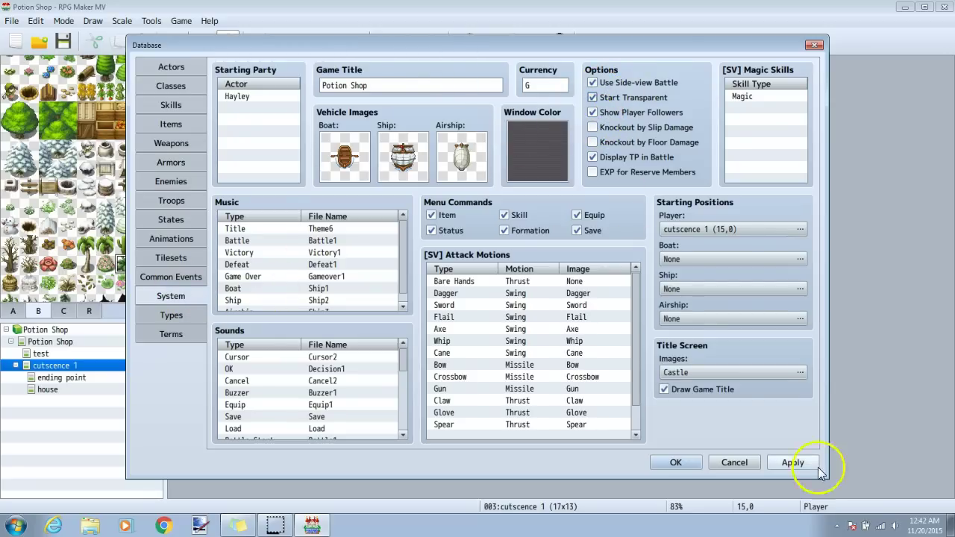
pyautogui.click(791, 462)
pyautogui.click(677, 463)
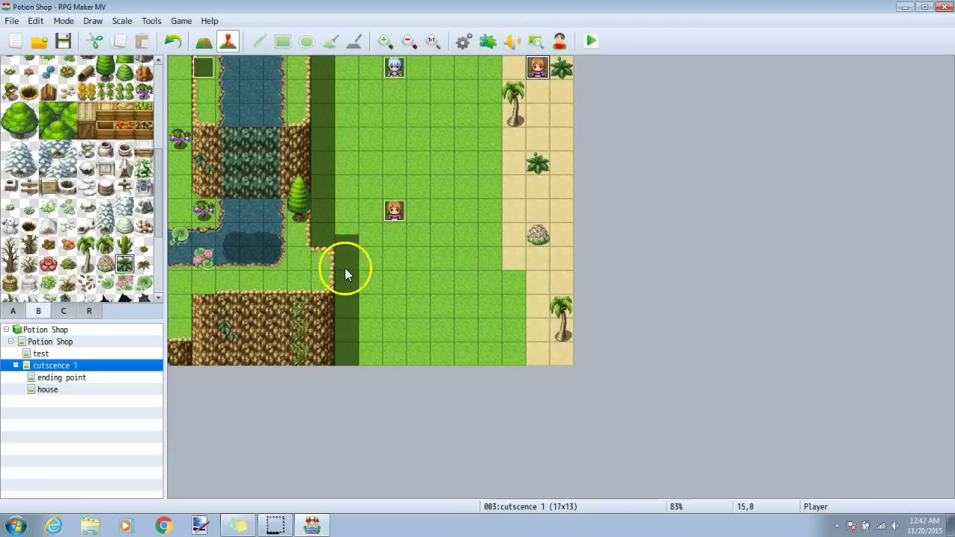
# Save and playtest, advancing the dialogue through to Hayley's "guess he wasnt here" line
pyautogui.click(584, 42)
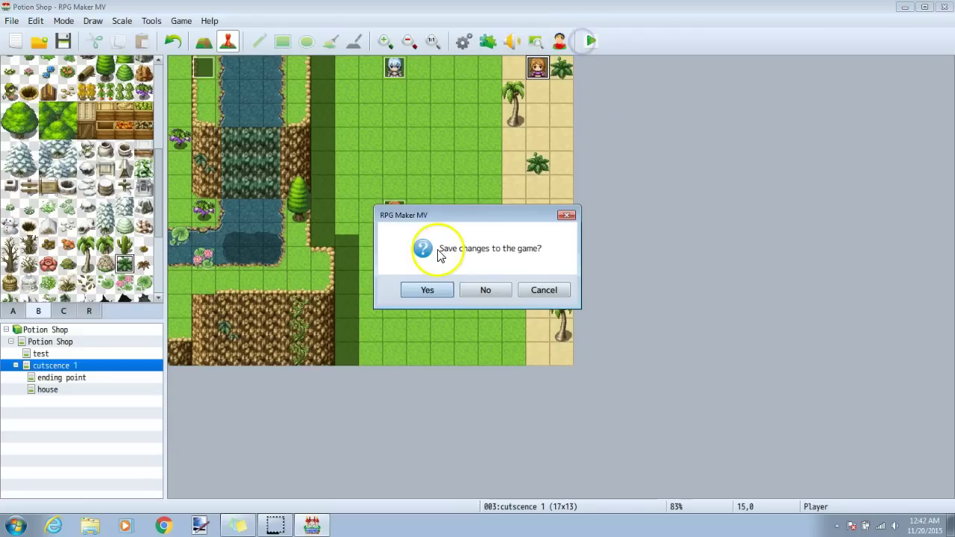
pyautogui.click(422, 290)
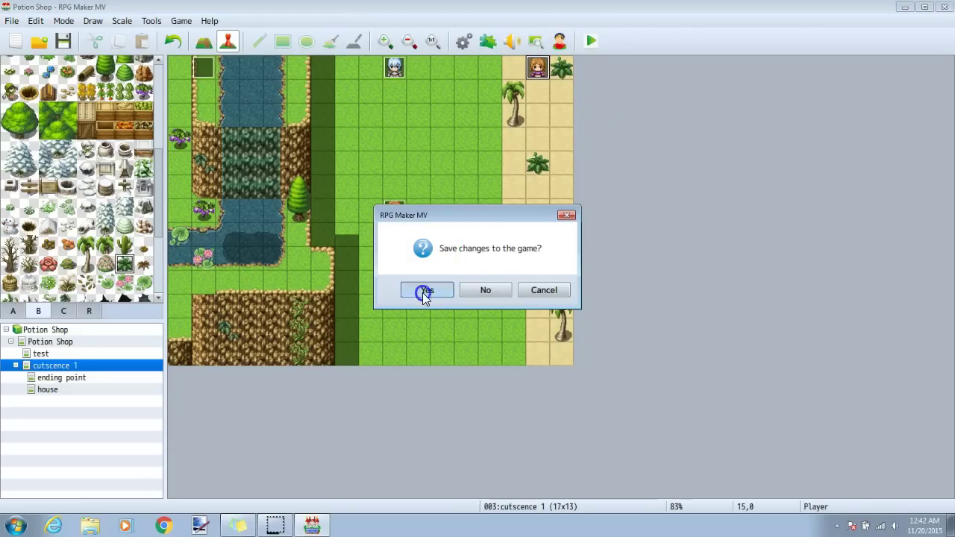
pyautogui.press('Return')
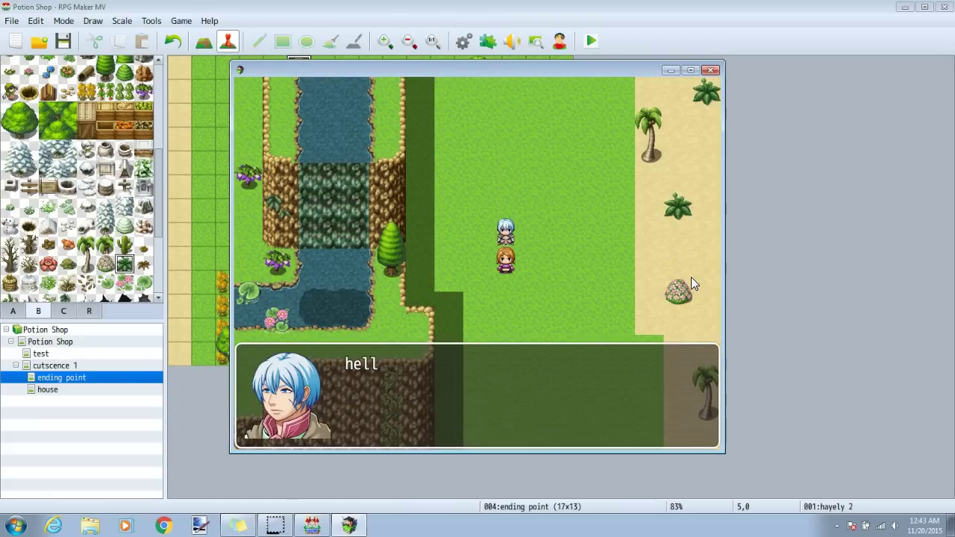
pyautogui.press('Return')
pyautogui.press('Return')
pyautogui.press('Return')
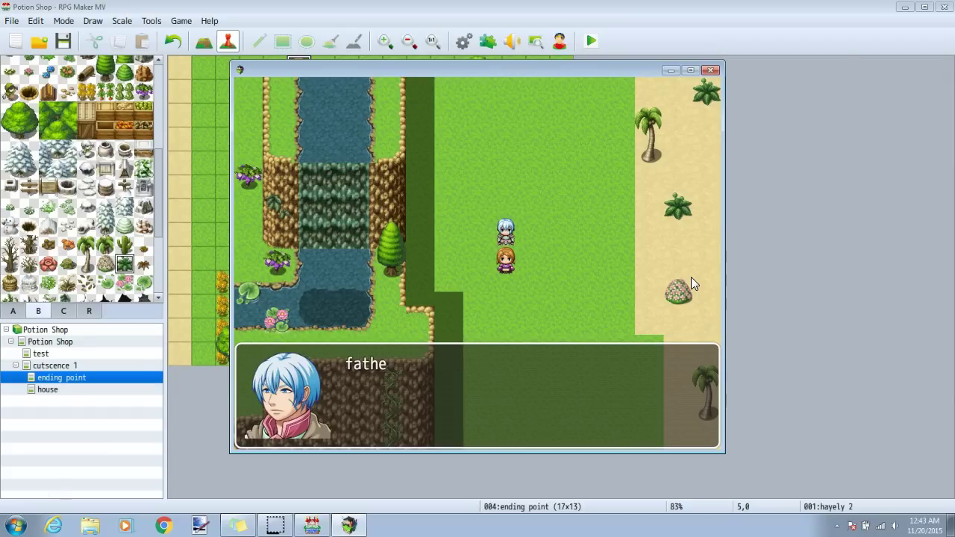
pyautogui.press('Return')
pyautogui.press('Return')
pyautogui.press('Return')
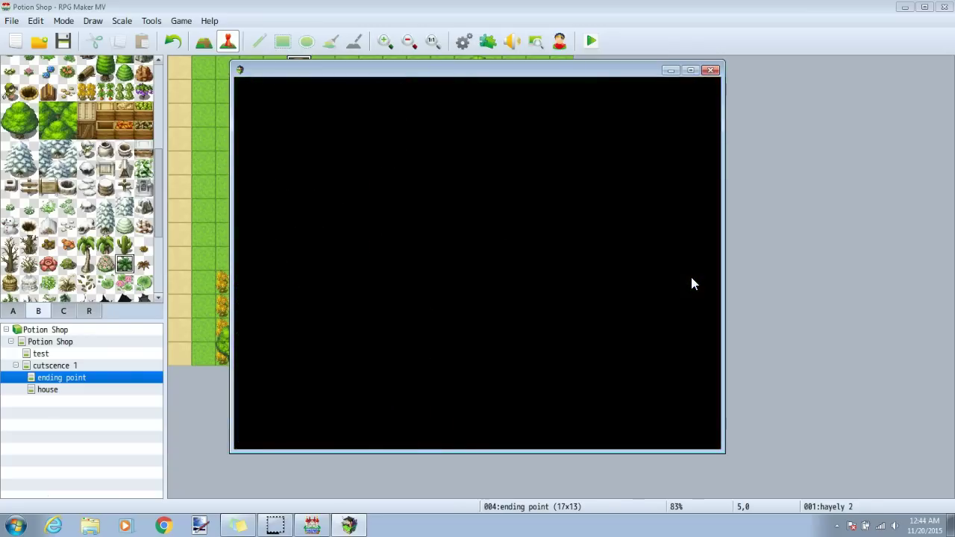
pyautogui.press('Return')
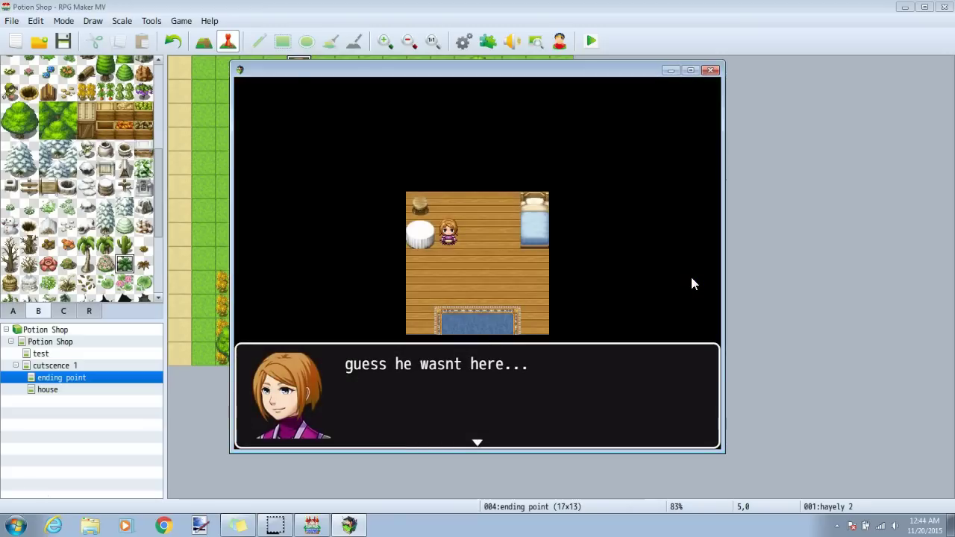
pyautogui.press('Return')
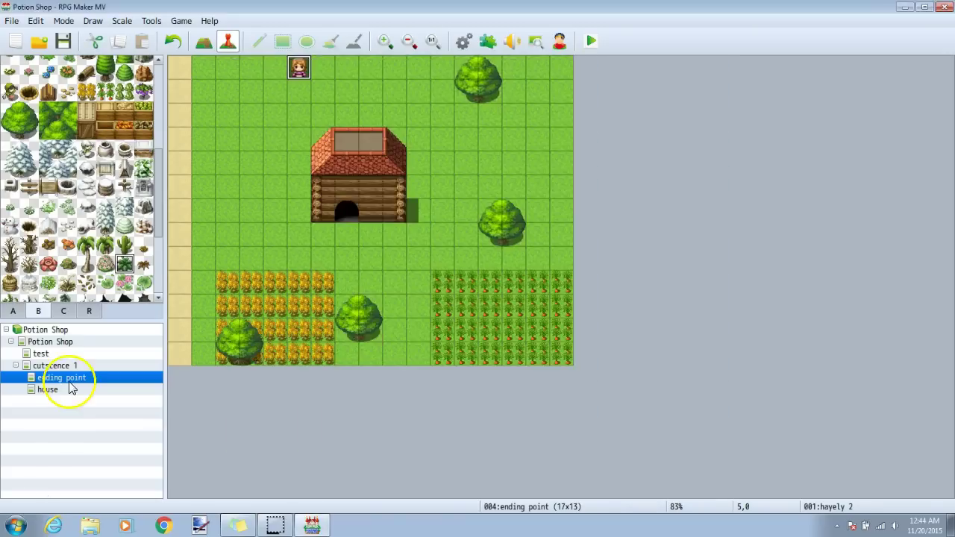
# Create a rug event on the house map with Transfer Player to ending point (7,8)
pyautogui.click(47, 389)
pyautogui.click(219, 94)
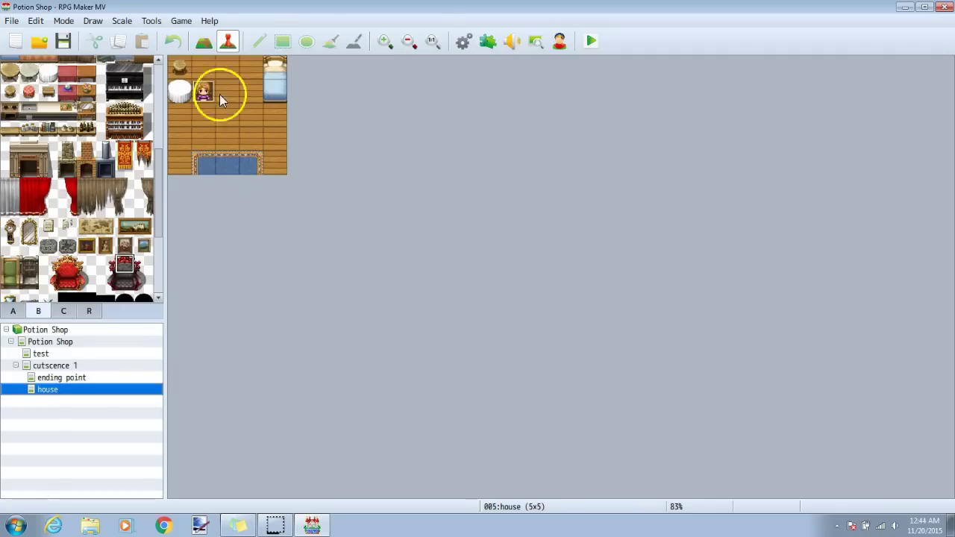
pyautogui.doubleClick(232, 165)
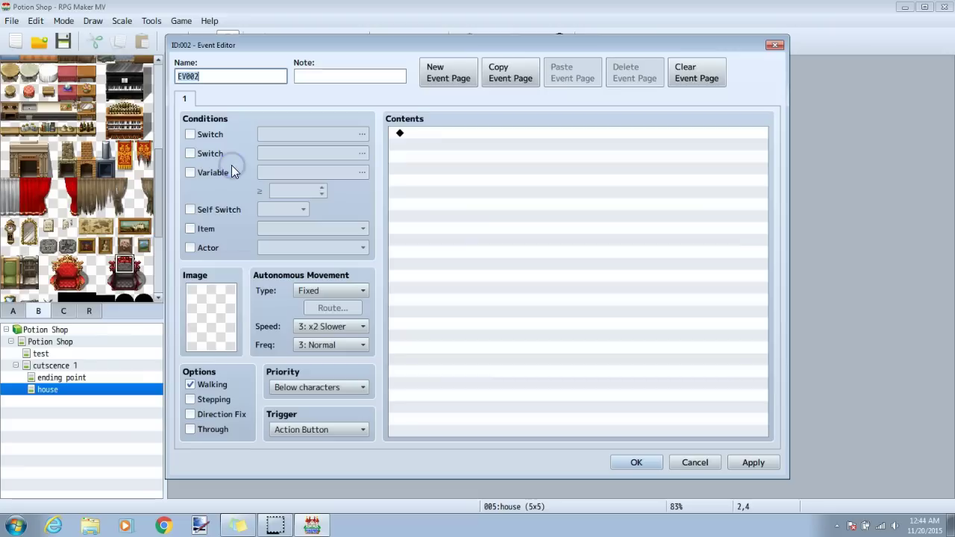
pyautogui.doubleClick(398, 133)
pyautogui.click(458, 101)
pyautogui.click(488, 137)
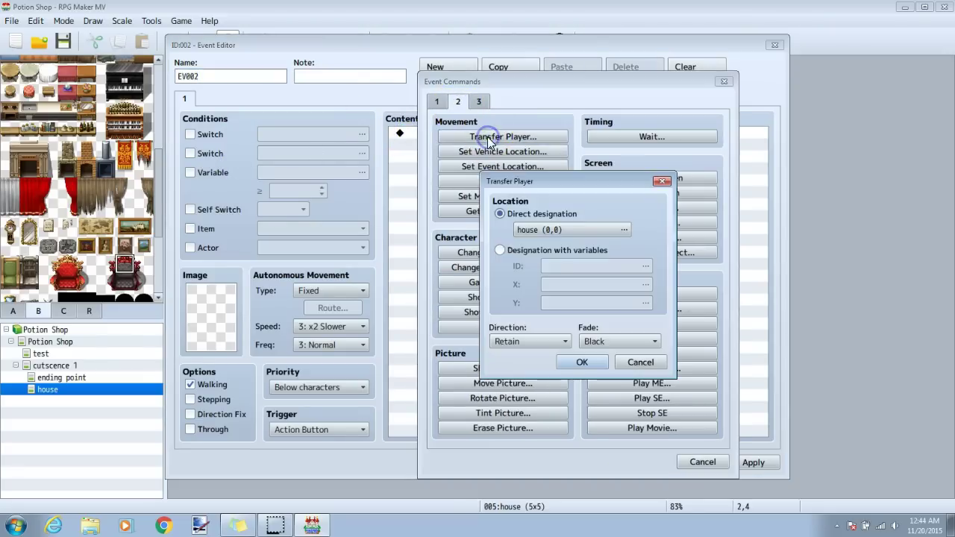
pyautogui.click(547, 231)
pyautogui.click(329, 135)
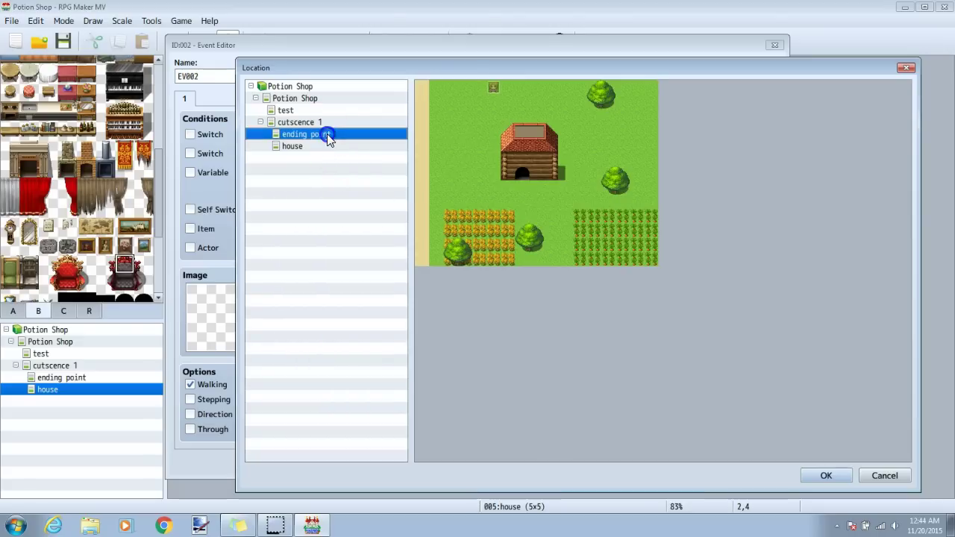
pyautogui.click(530, 198)
pyautogui.click(824, 475)
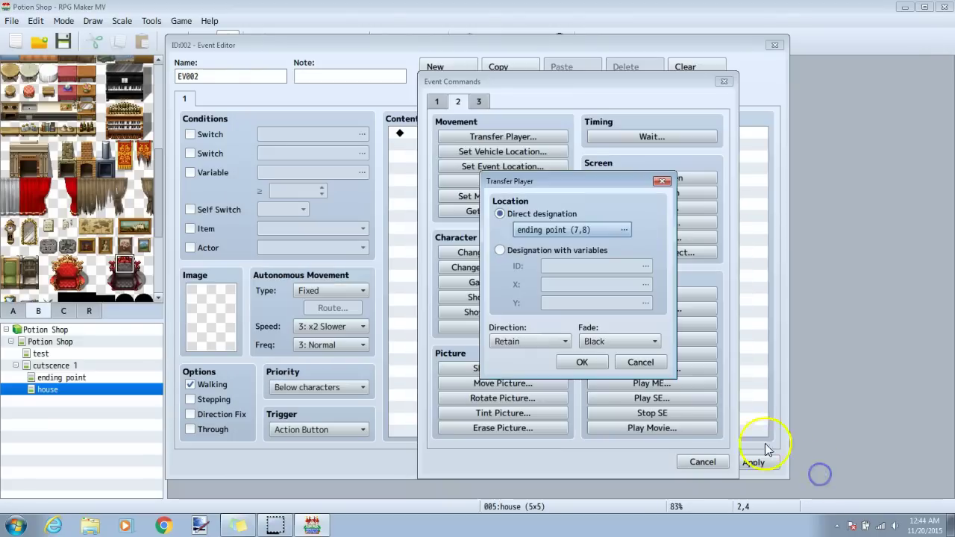
pyautogui.click(593, 364)
# Give the rug exit a Player Touch trigger, then save and start a playtest
pyautogui.click(320, 429)
pyautogui.click(317, 451)
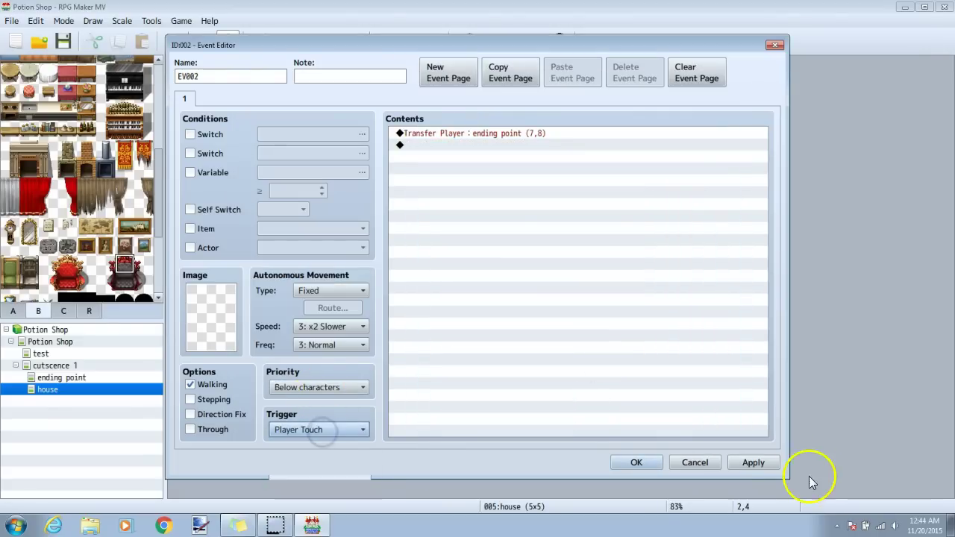
pyautogui.click(754, 462)
pyautogui.click(636, 462)
pyautogui.click(591, 41)
pyautogui.click(426, 289)
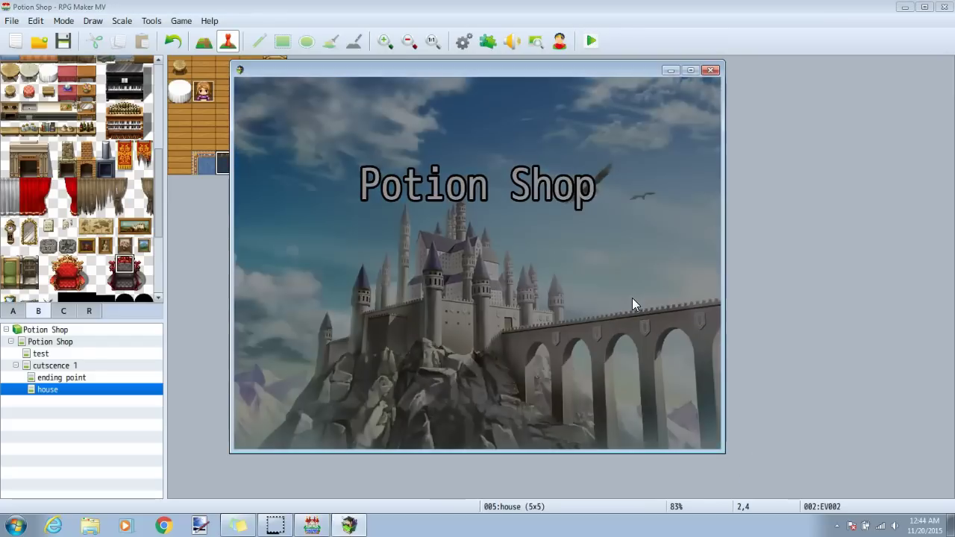
# Walk Hayley down onto the house exit to transfer outside
pyautogui.press('Down')
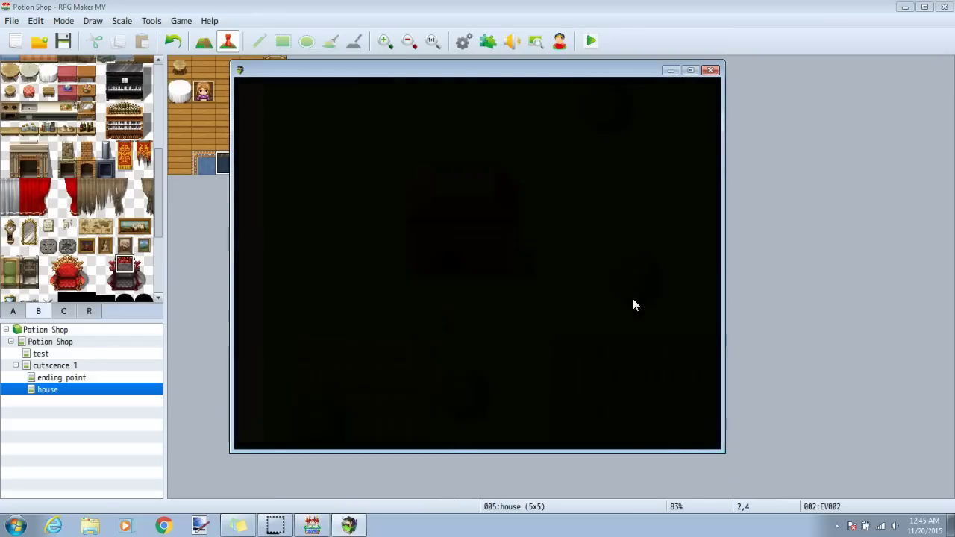